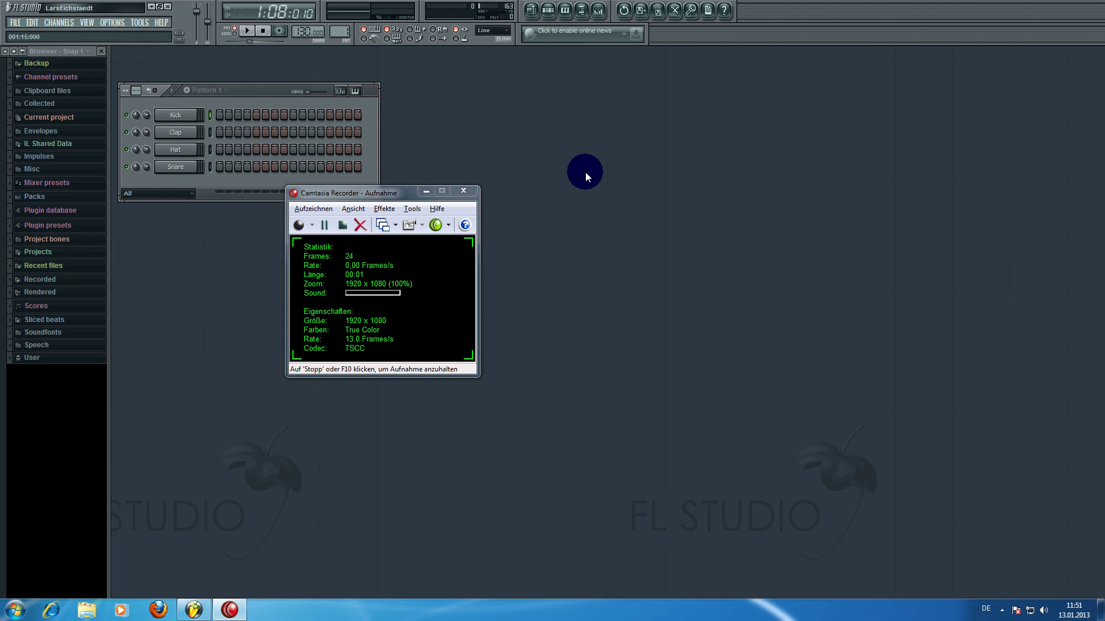
Check FL Studio's File settings from the options menu, then close them
click(426, 191)
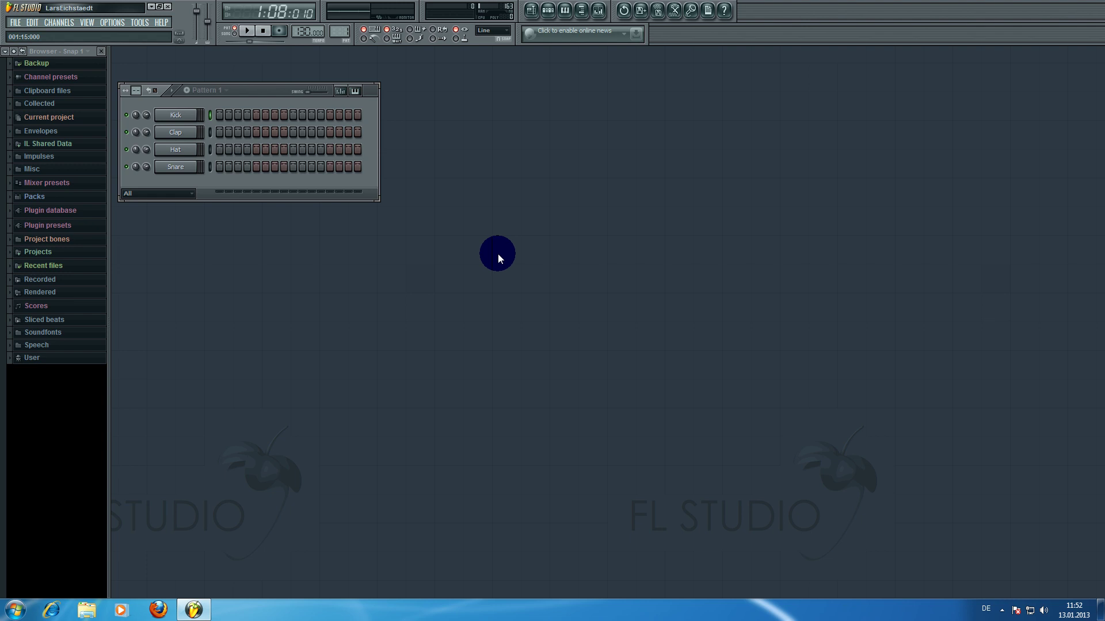
click(117, 26)
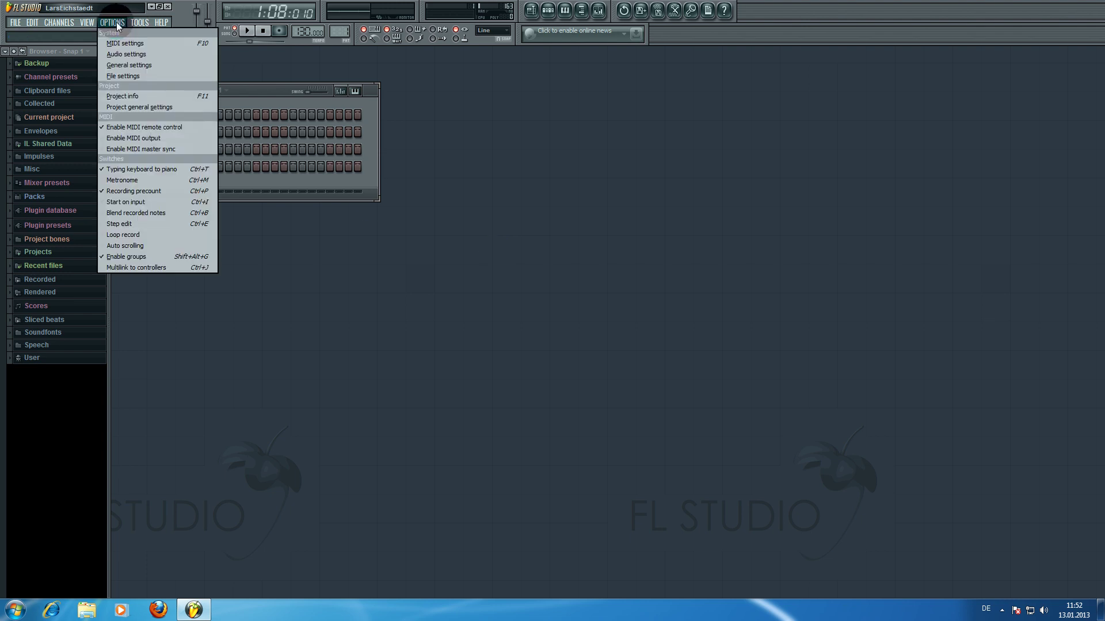
click(129, 76)
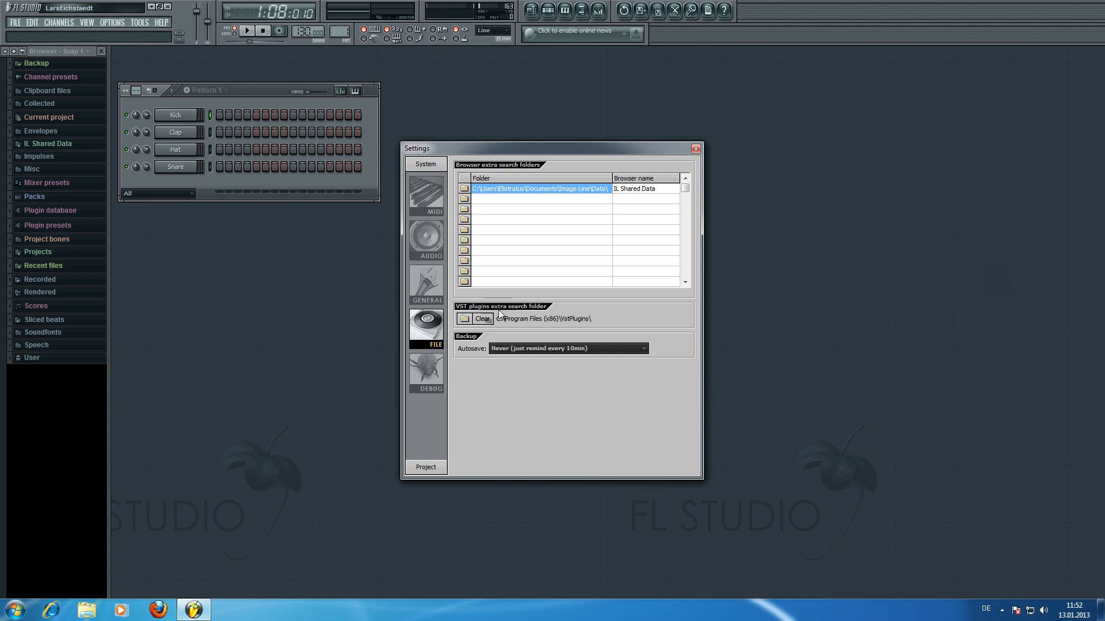
click(695, 149)
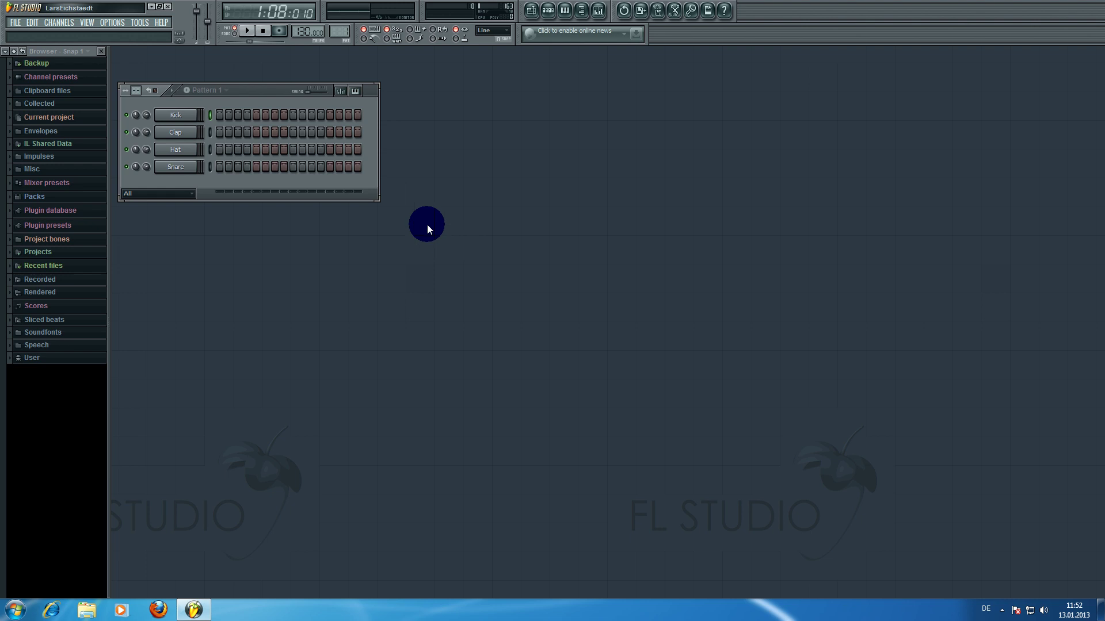
From the Kick channel, open the full generator plugin list and fast-scan to reveal play_VST
right_click(185, 118)
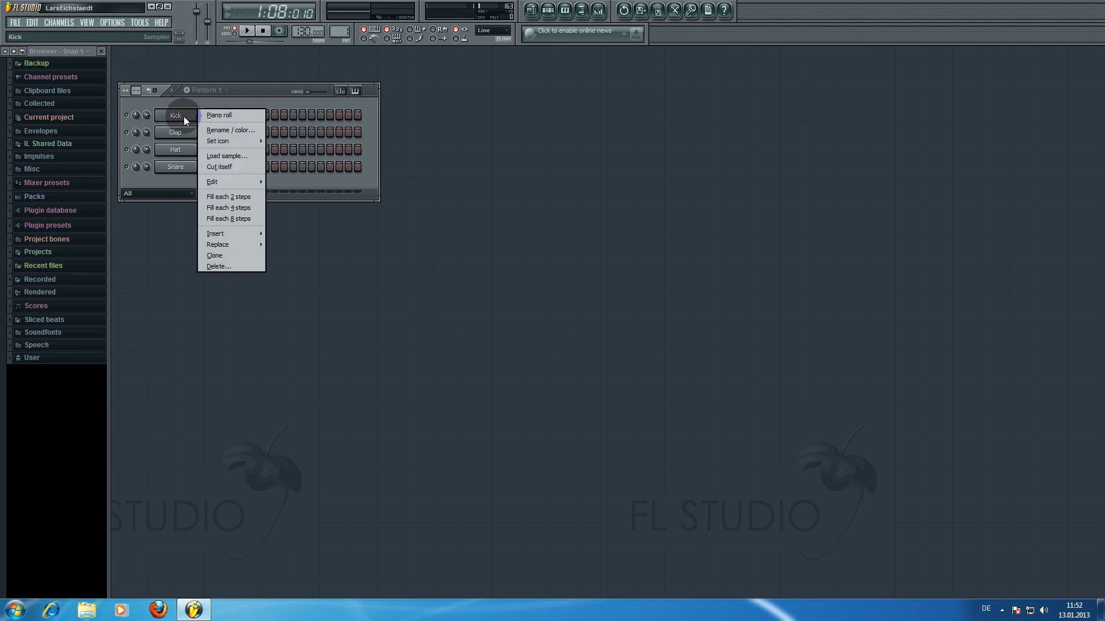
mouse_move(229, 231)
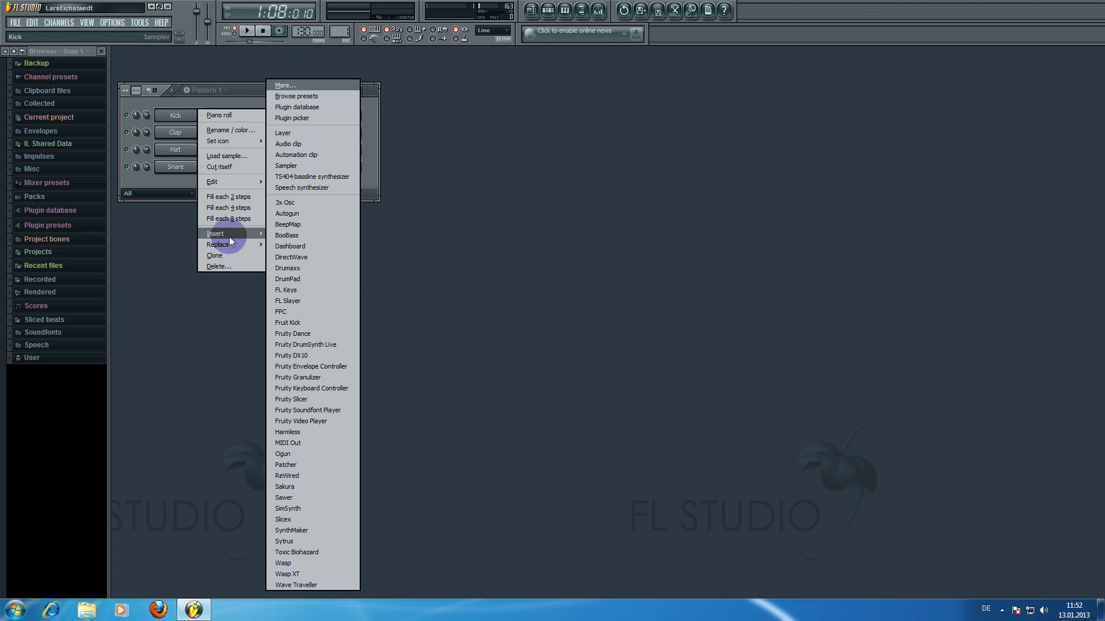
click(296, 86)
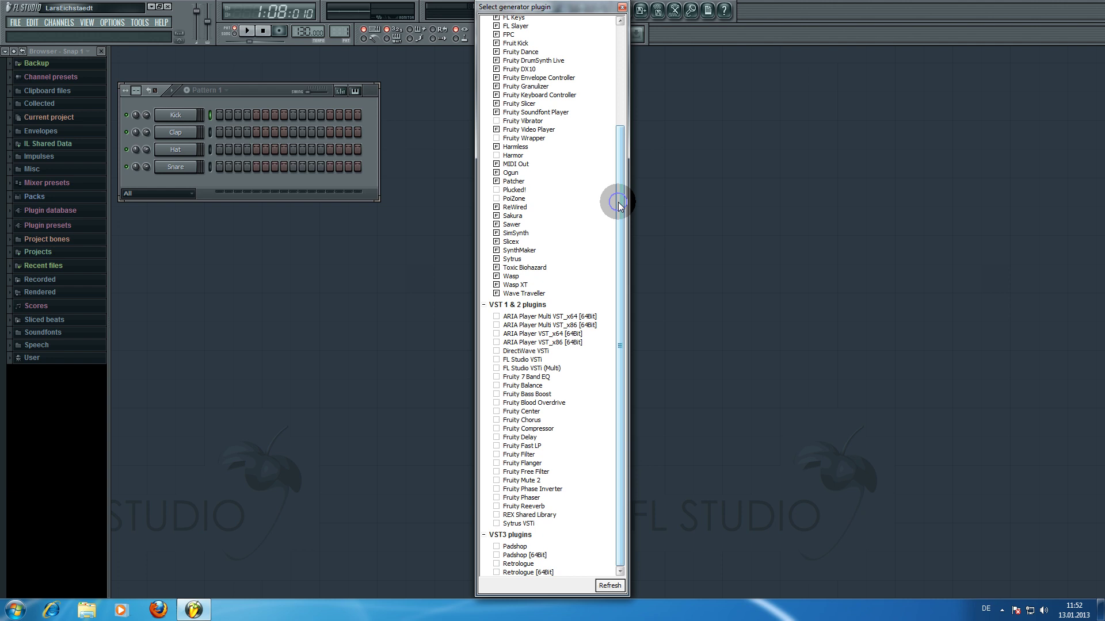
click(610, 586)
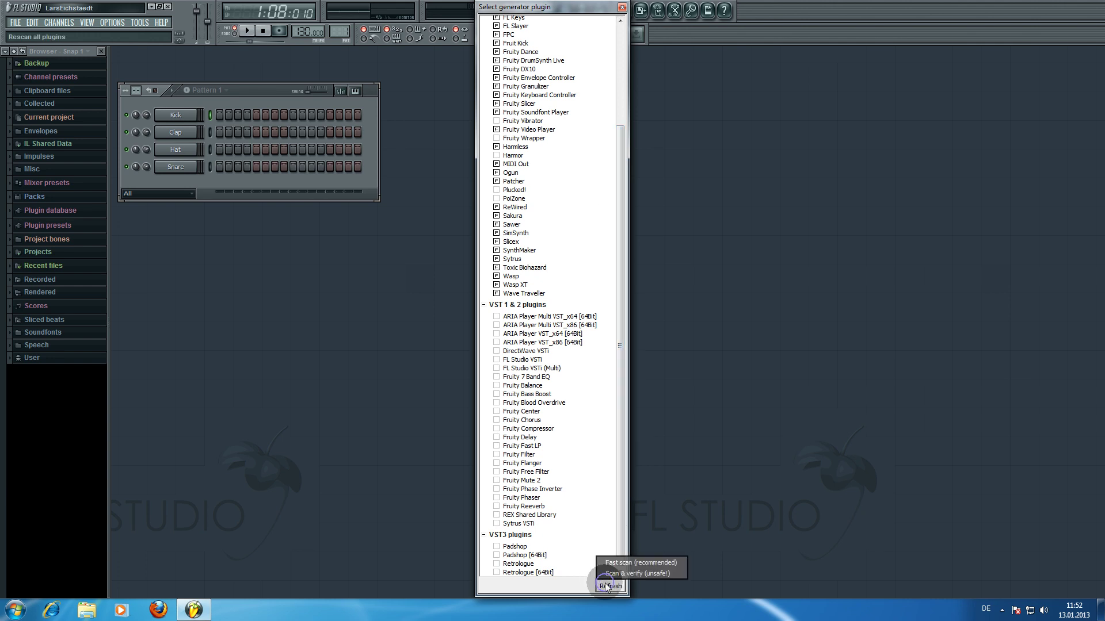
click(641, 561)
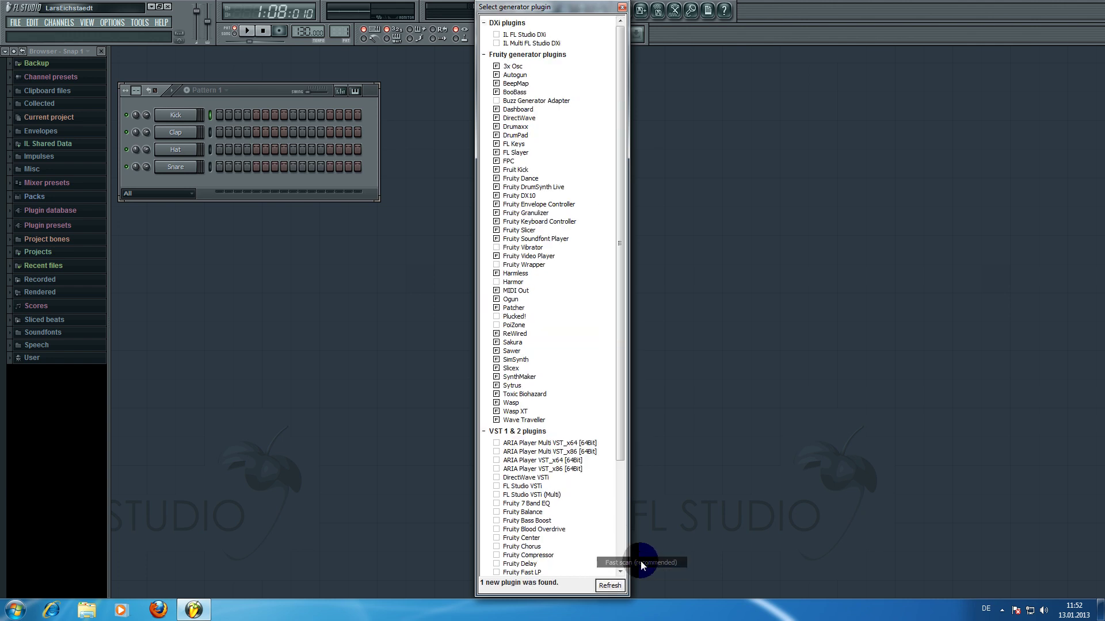
drag(617, 348, 617, 493)
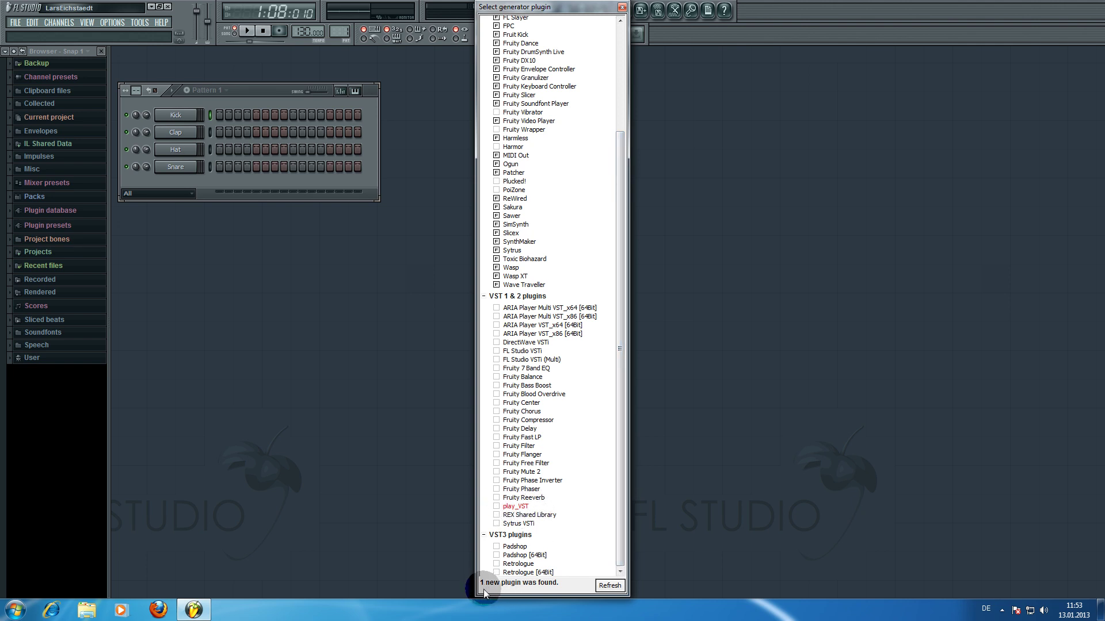
Tick play_VST as a favourite generator, toggle FPC off and back on, and scroll the list
click(497, 507)
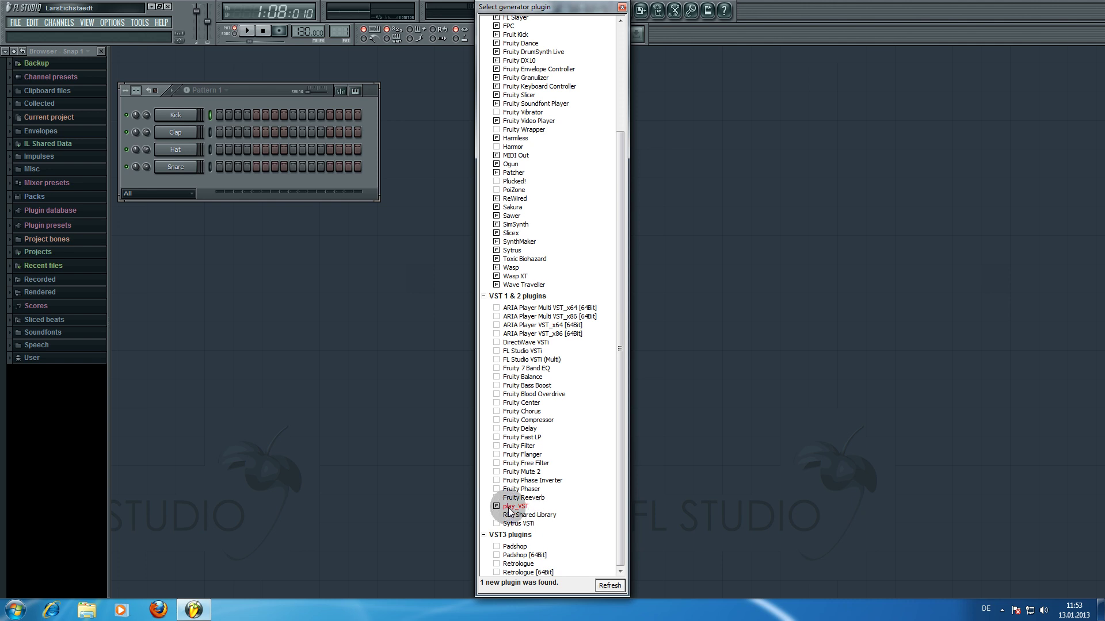
scroll(605, 207, up, 5)
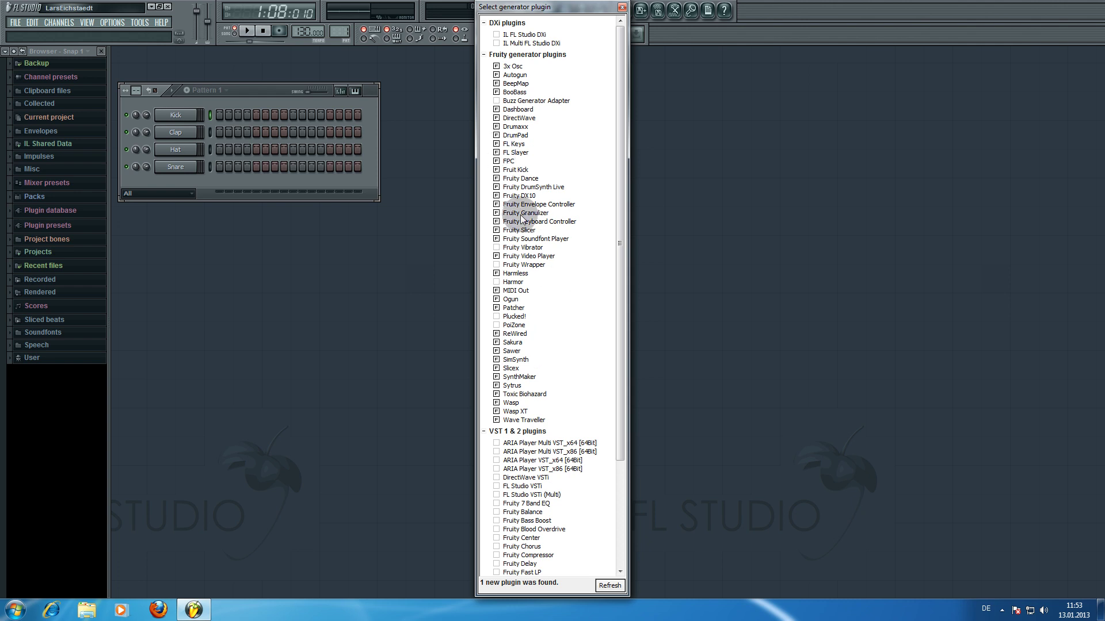
click(496, 161)
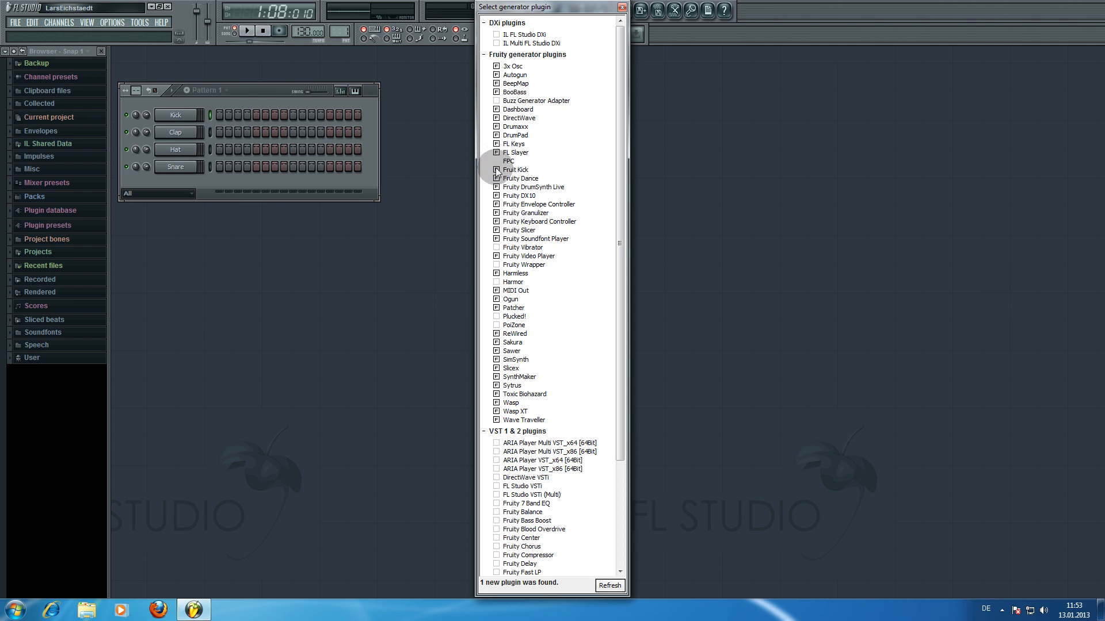
click(496, 161)
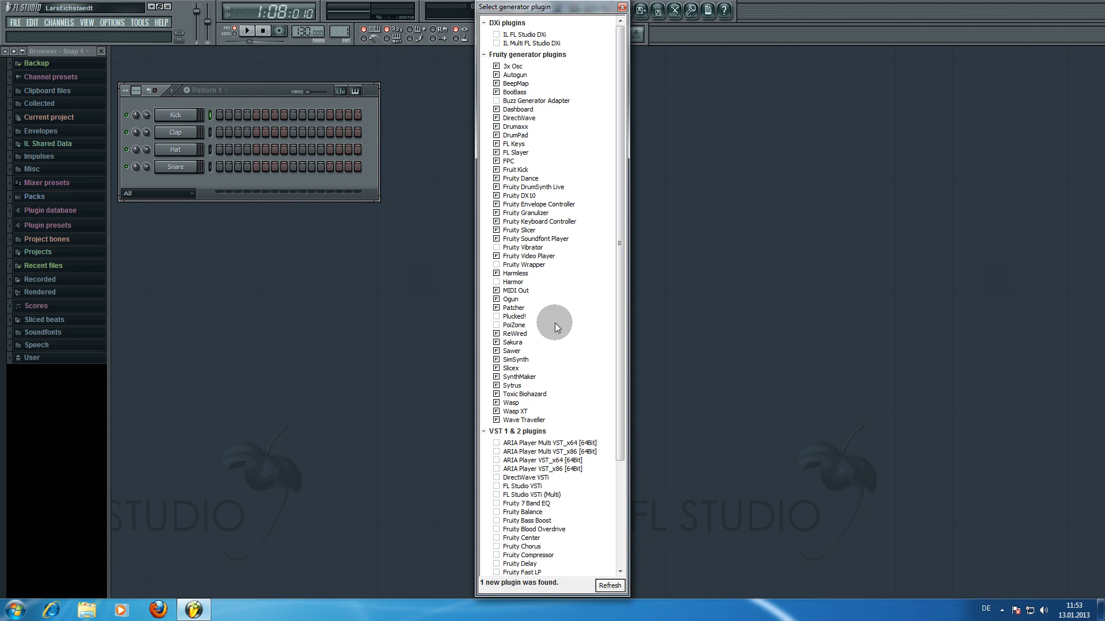
scroll(555, 322, down, 3)
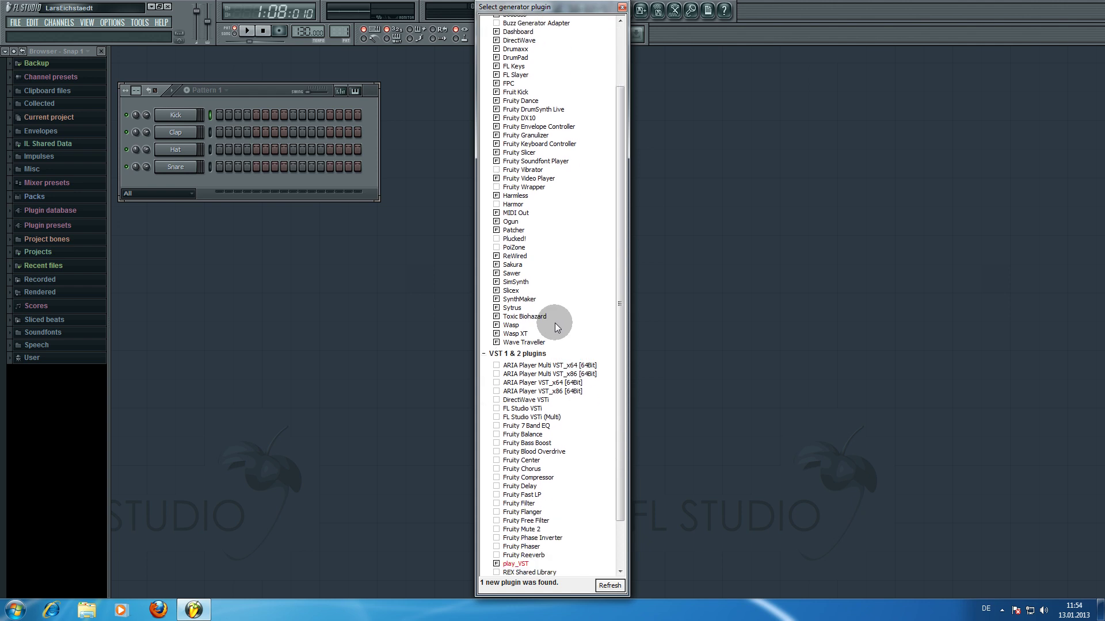
scroll(554, 322, down, 3)
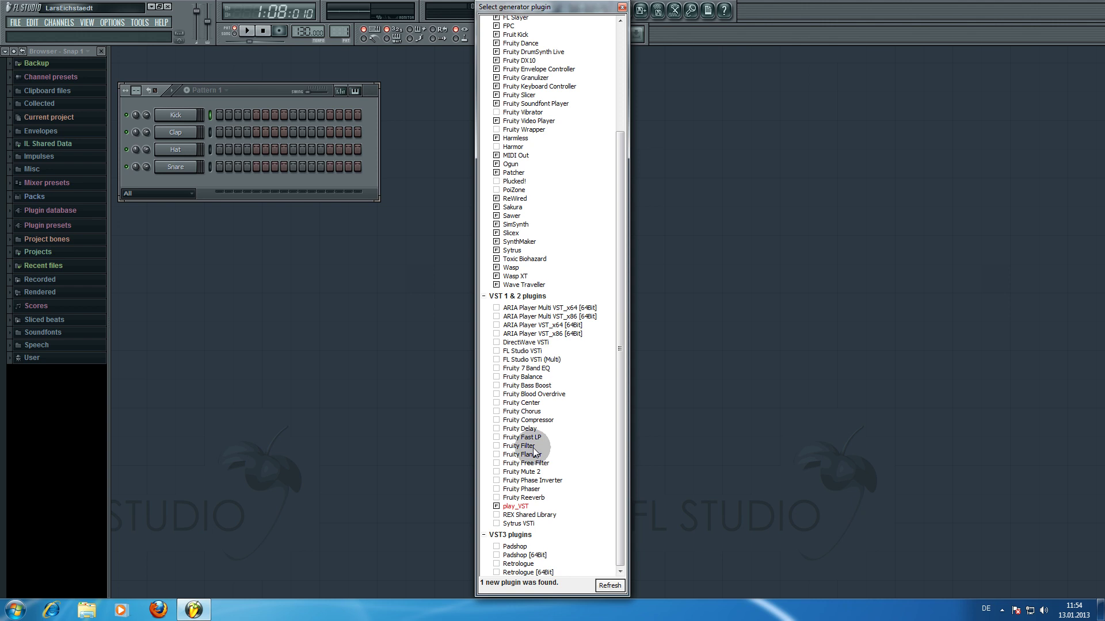
Swap the Kick channel's instrument for play_VST and move the Play window to the right
click(622, 8)
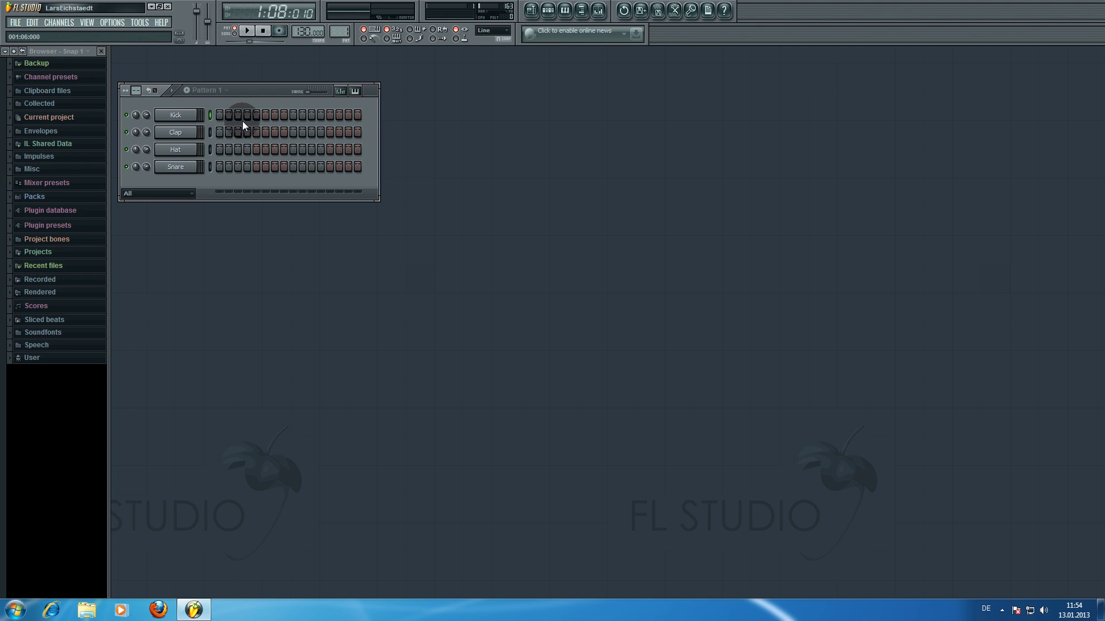
right_click(180, 115)
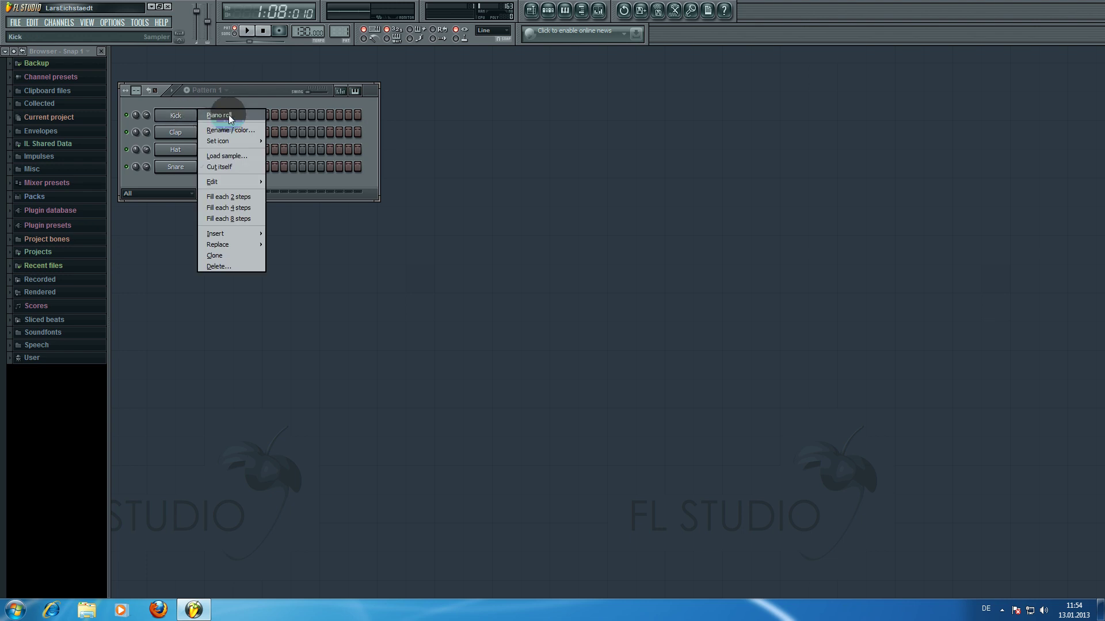
mouse_move(223, 245)
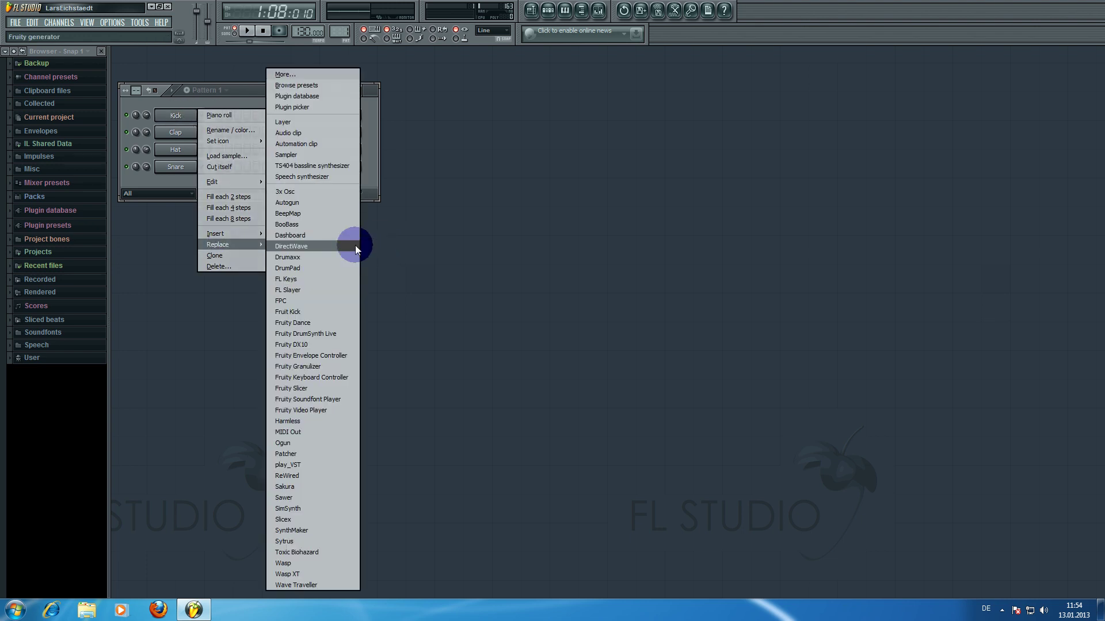
click(294, 466)
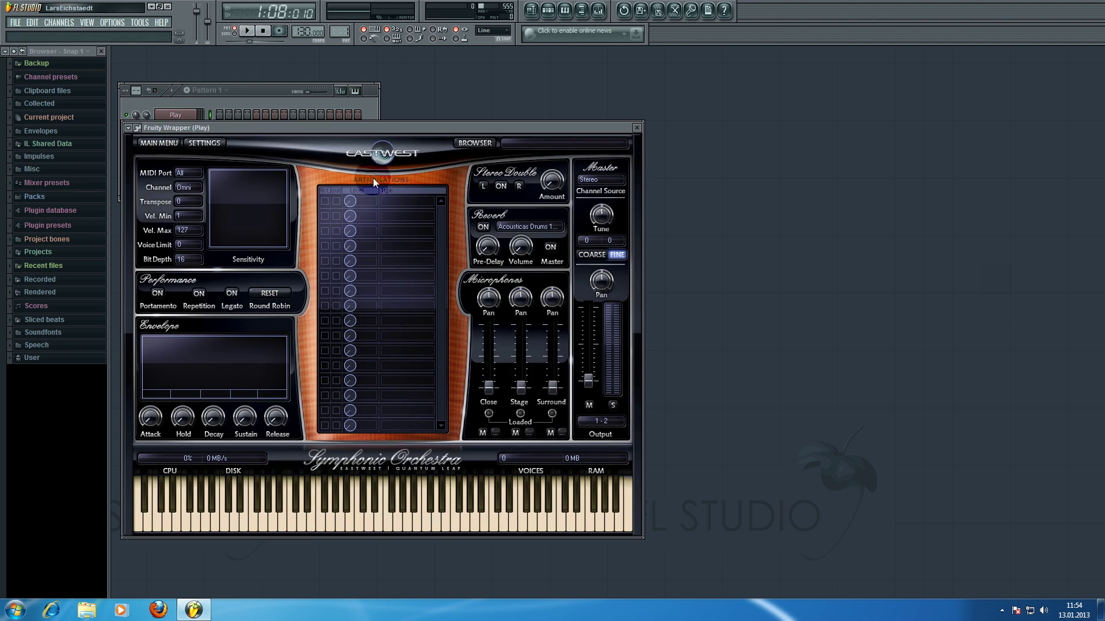
drag(313, 126, 487, 118)
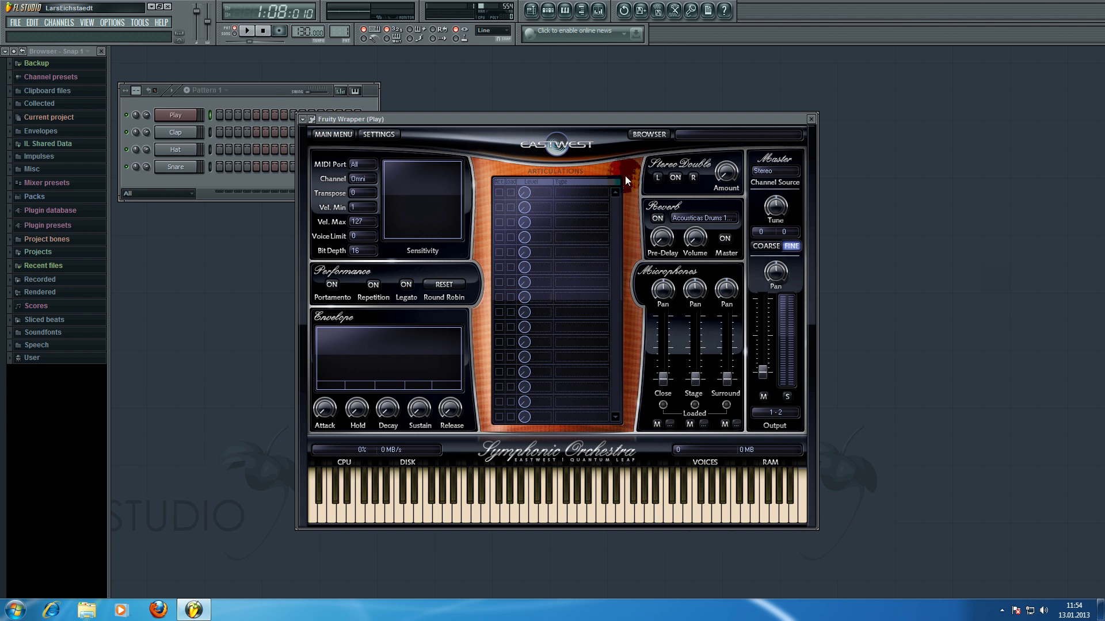
click(640, 137)
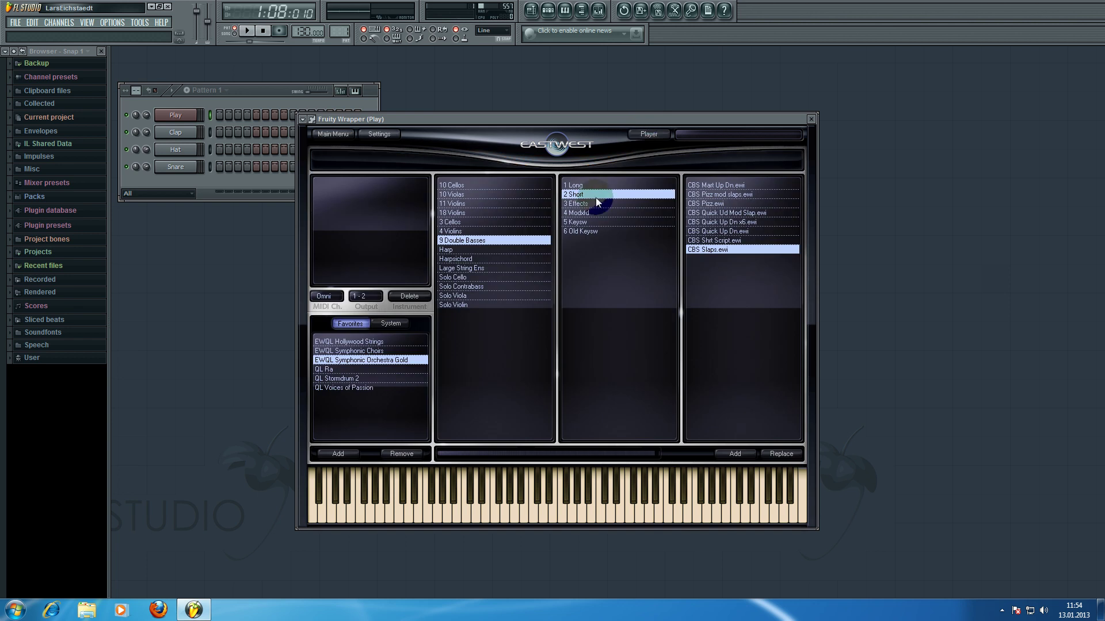
click(723, 248)
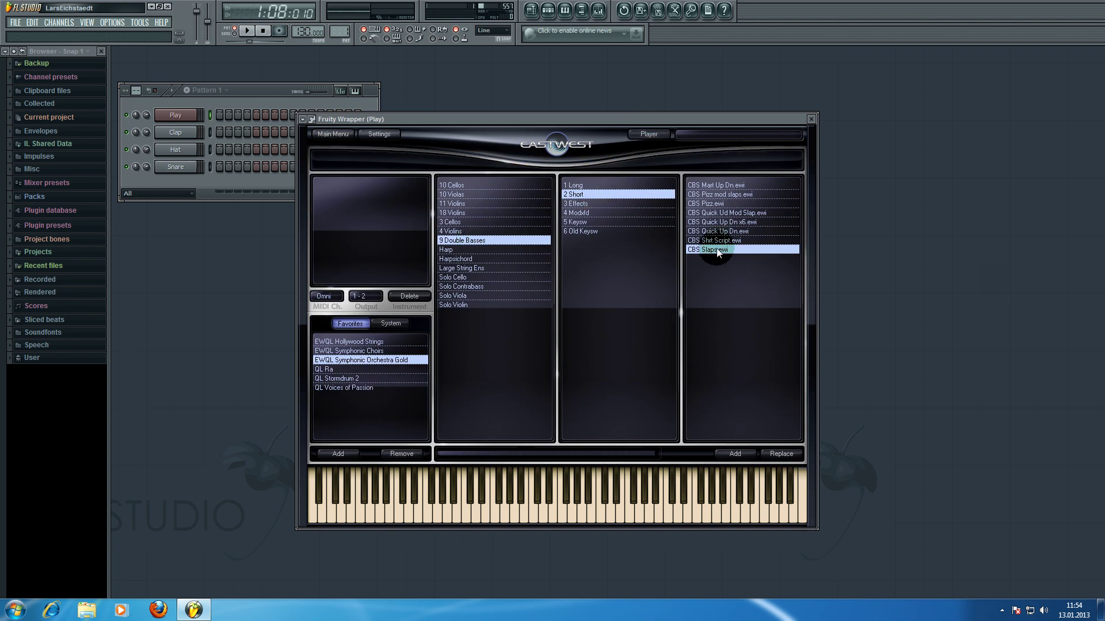
double_click(711, 251)
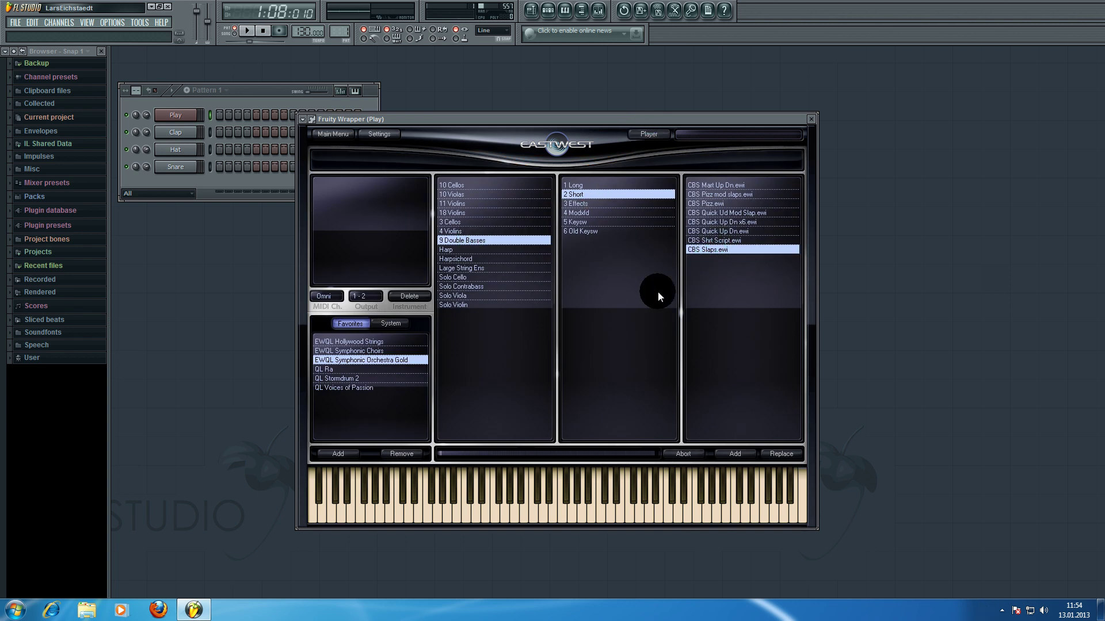
click(674, 366)
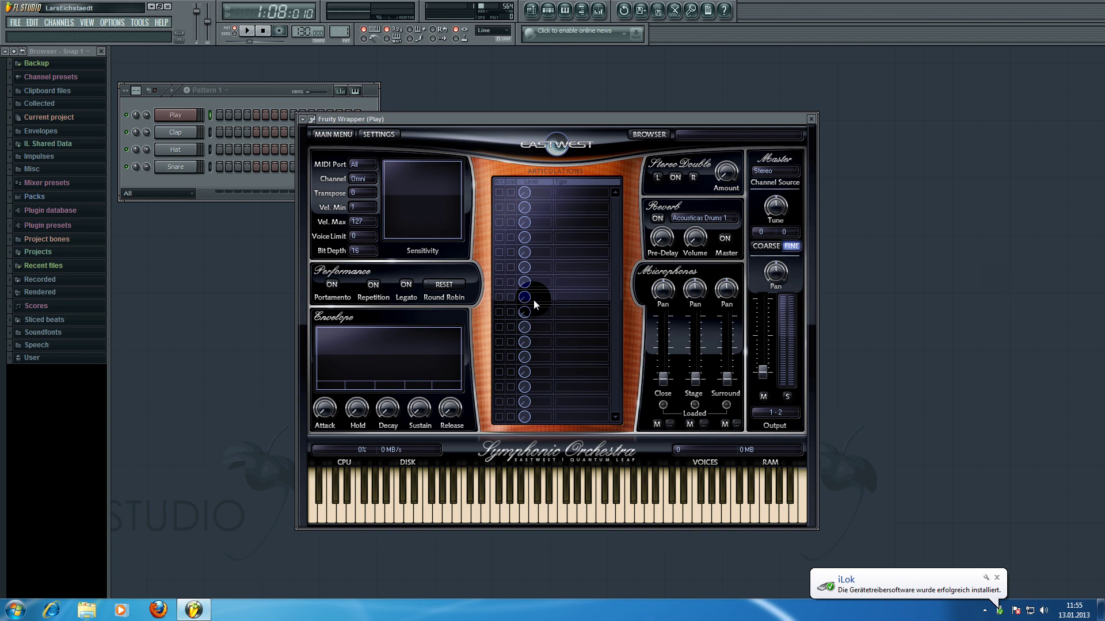
click(997, 578)
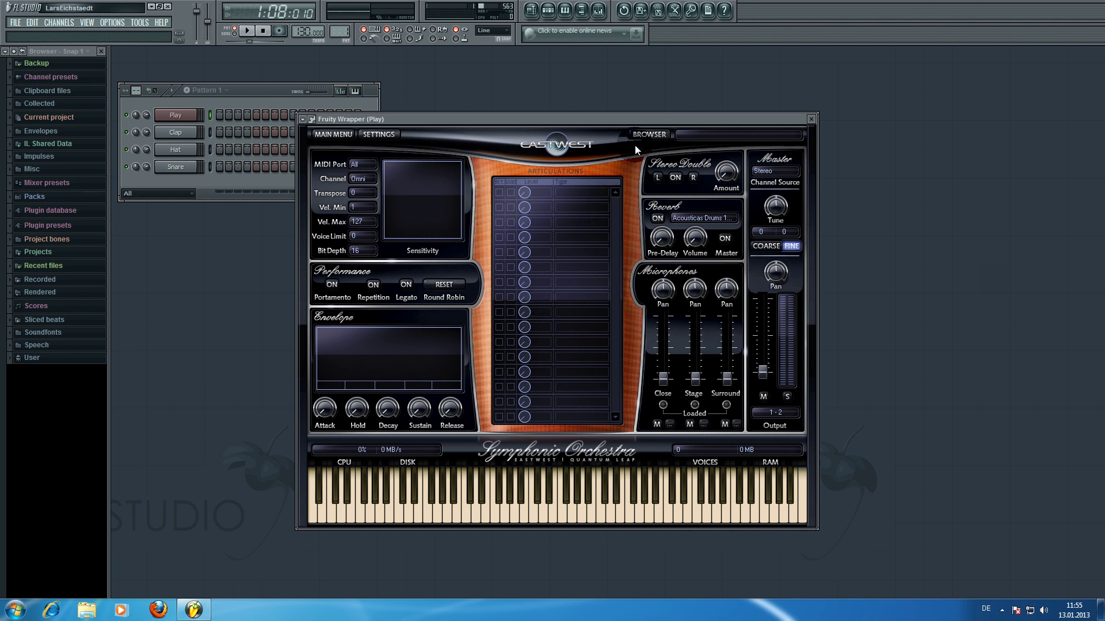
Load CBS Slaps, then add VCS Spiccato RR x6 from the 10 Cellos short articulations
click(649, 134)
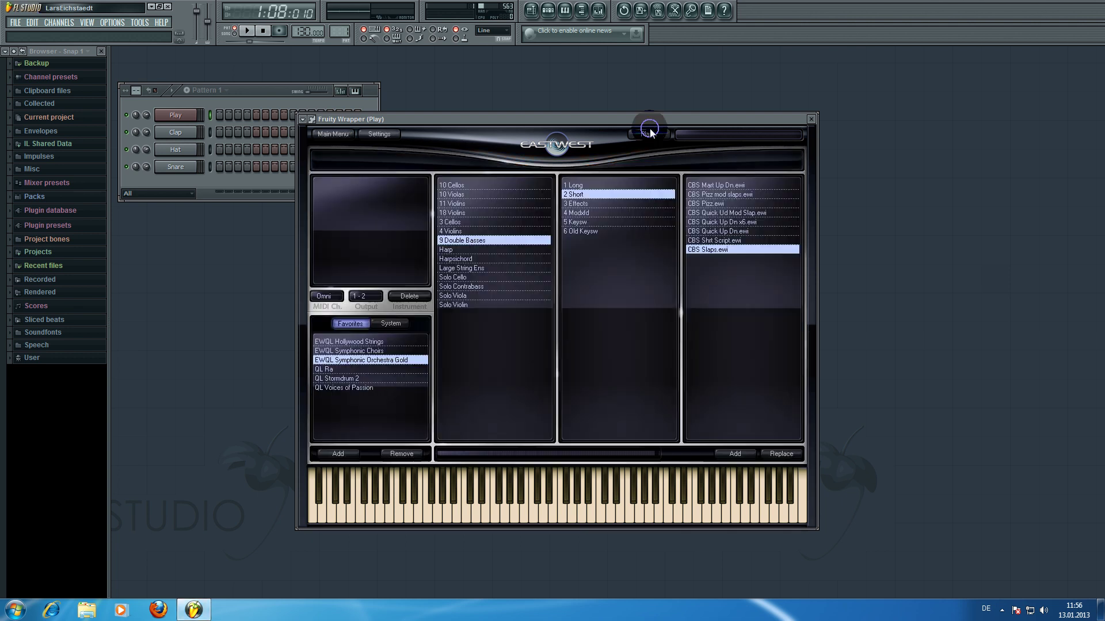
double_click(695, 250)
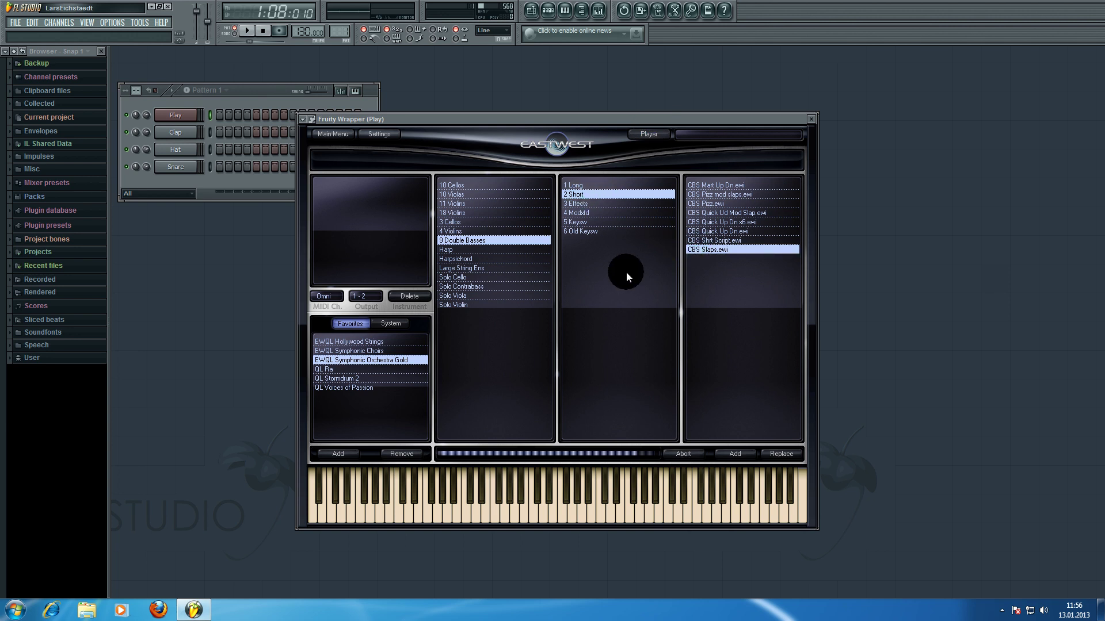
click(454, 185)
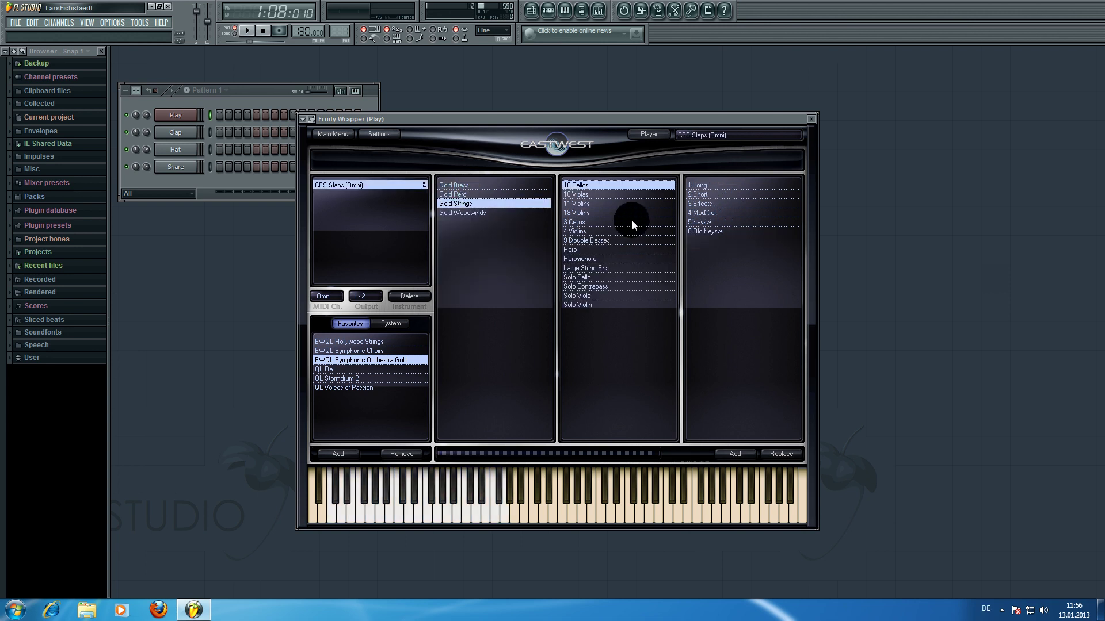
click(690, 197)
double_click(723, 351)
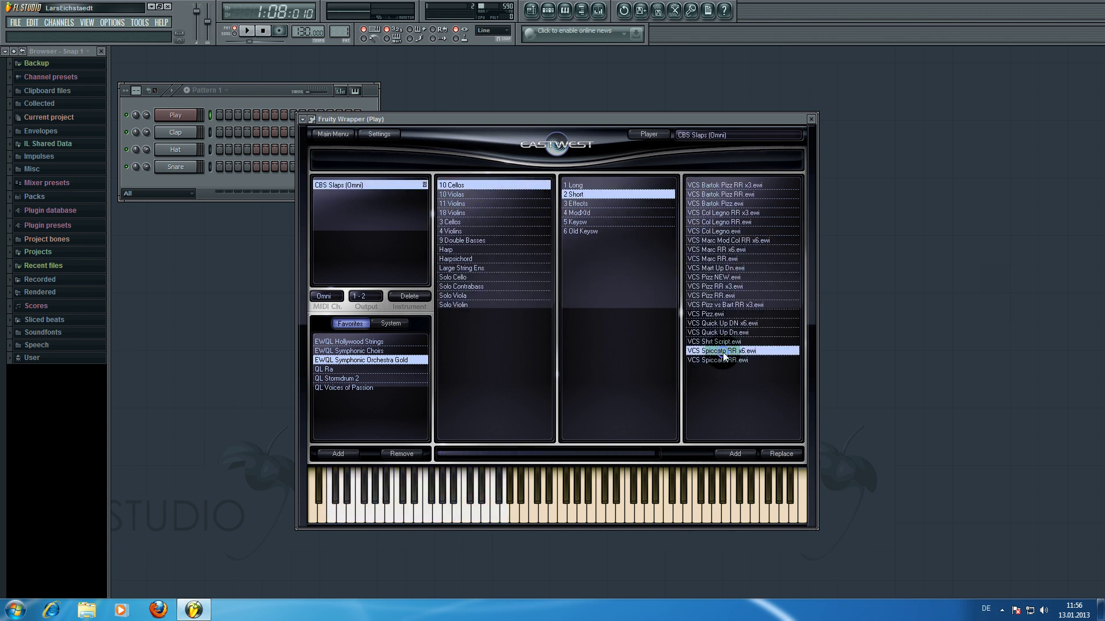
click(525, 333)
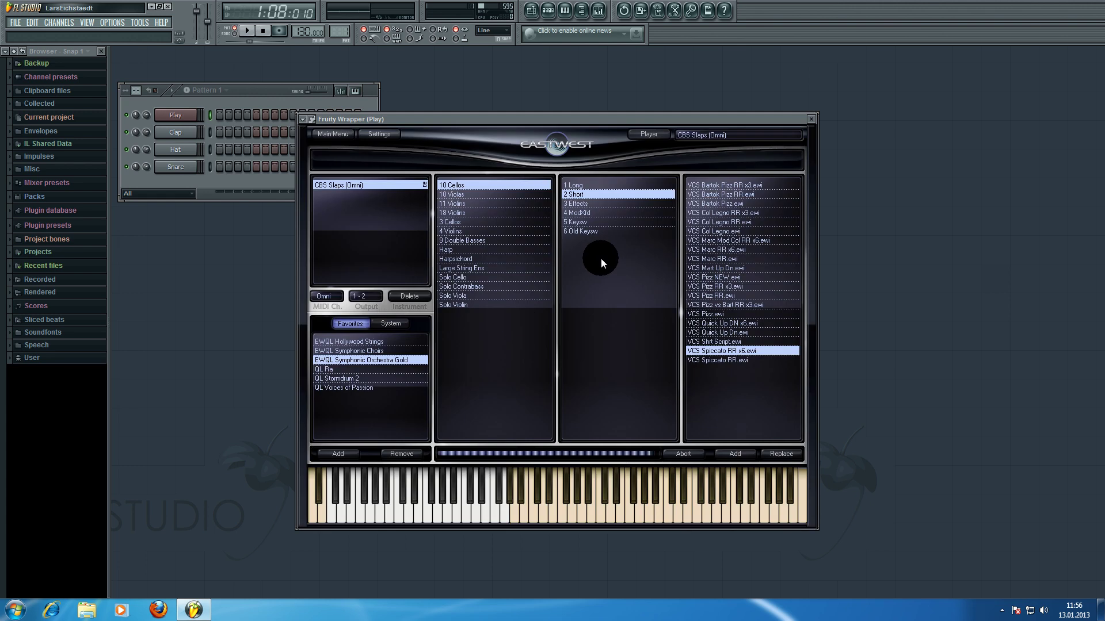
Add VAS Stac RR x4 from the 10 Violas short articulations
click(455, 194)
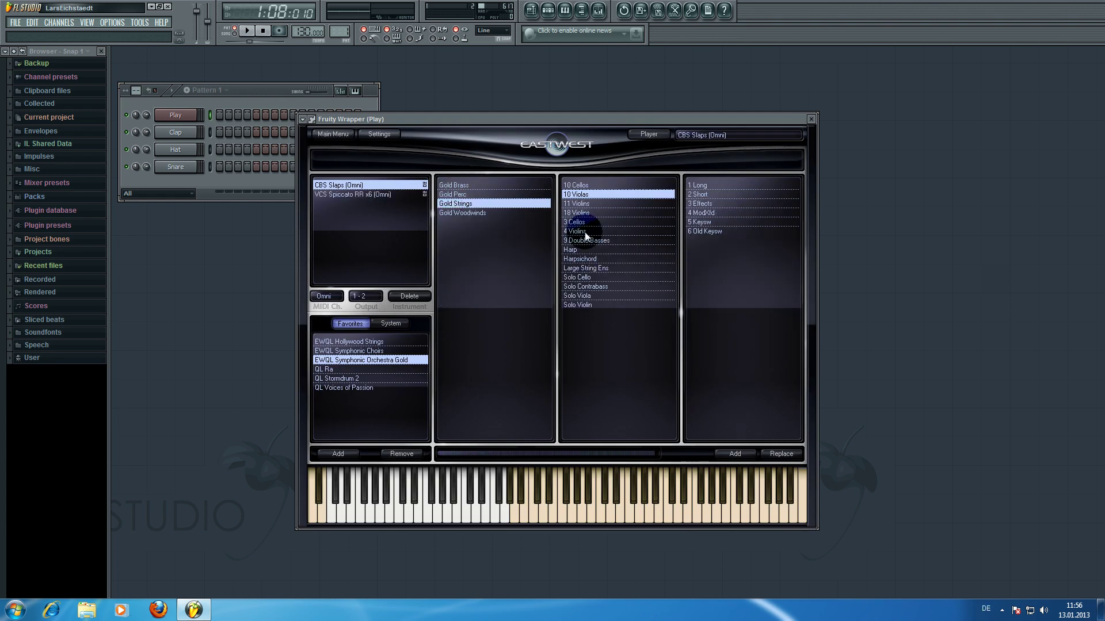
click(723, 195)
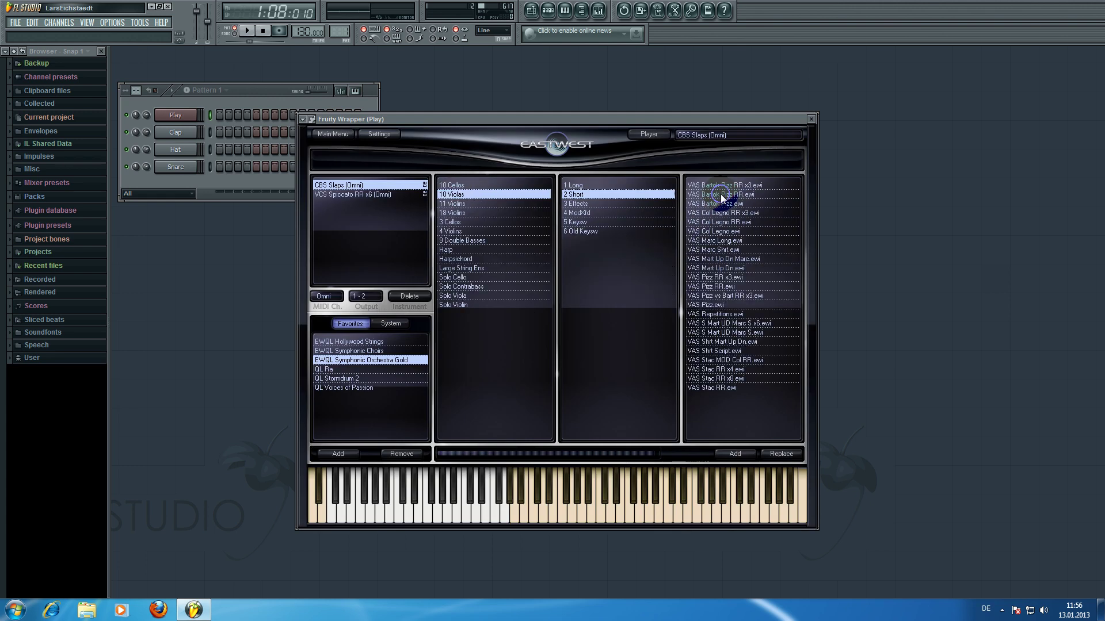
double_click(730, 368)
click(519, 337)
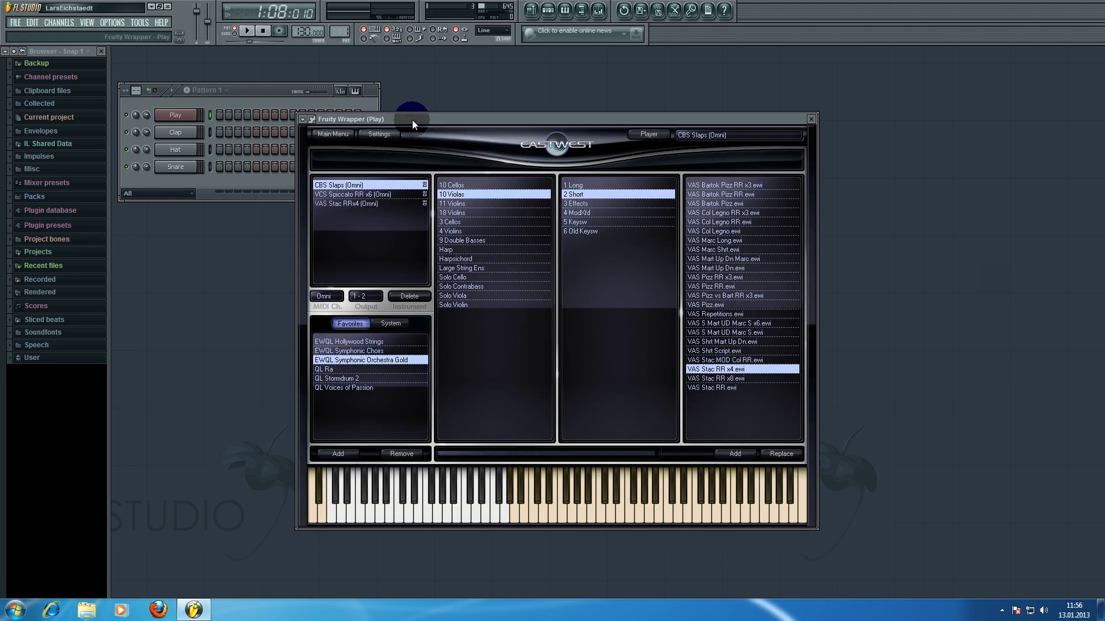
drag(412, 120, 526, 107)
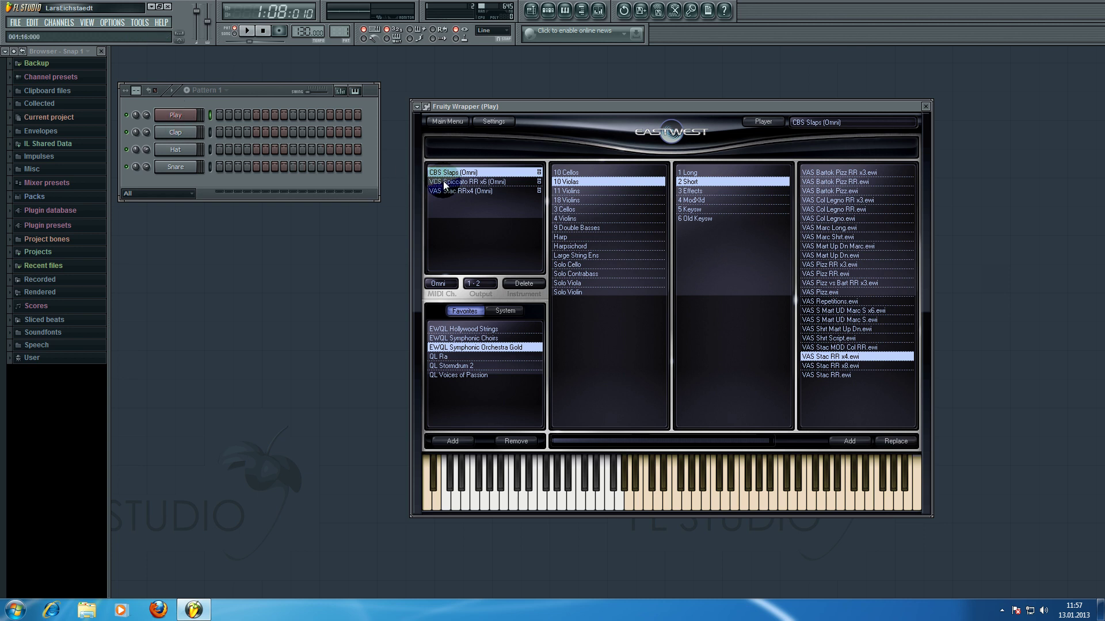
Select entries in PLAY's instrument list
click(464, 174)
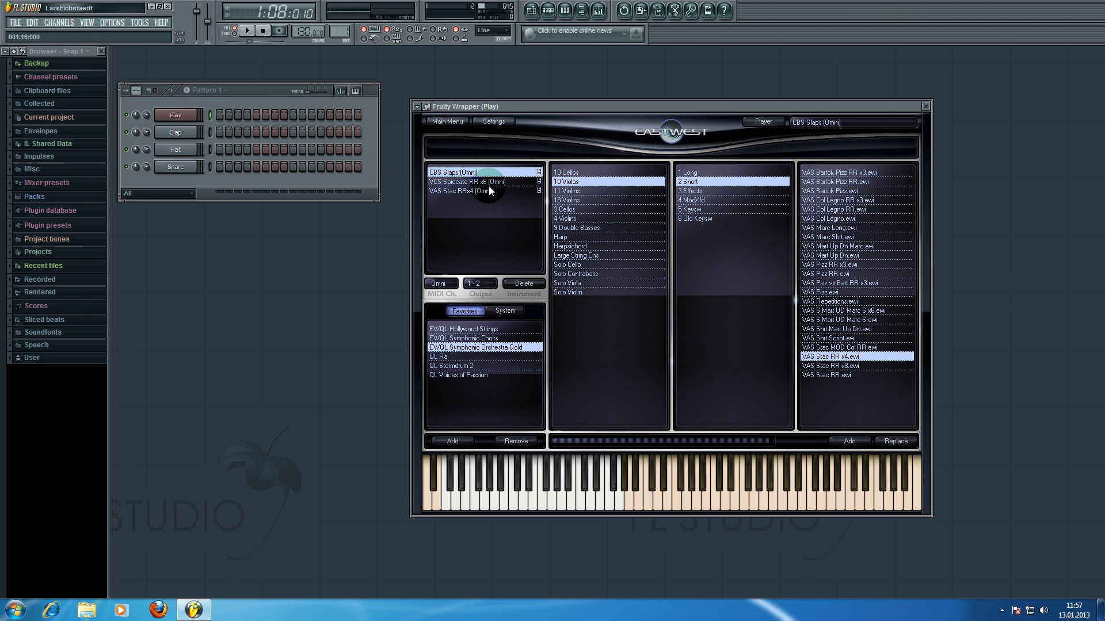
click(467, 173)
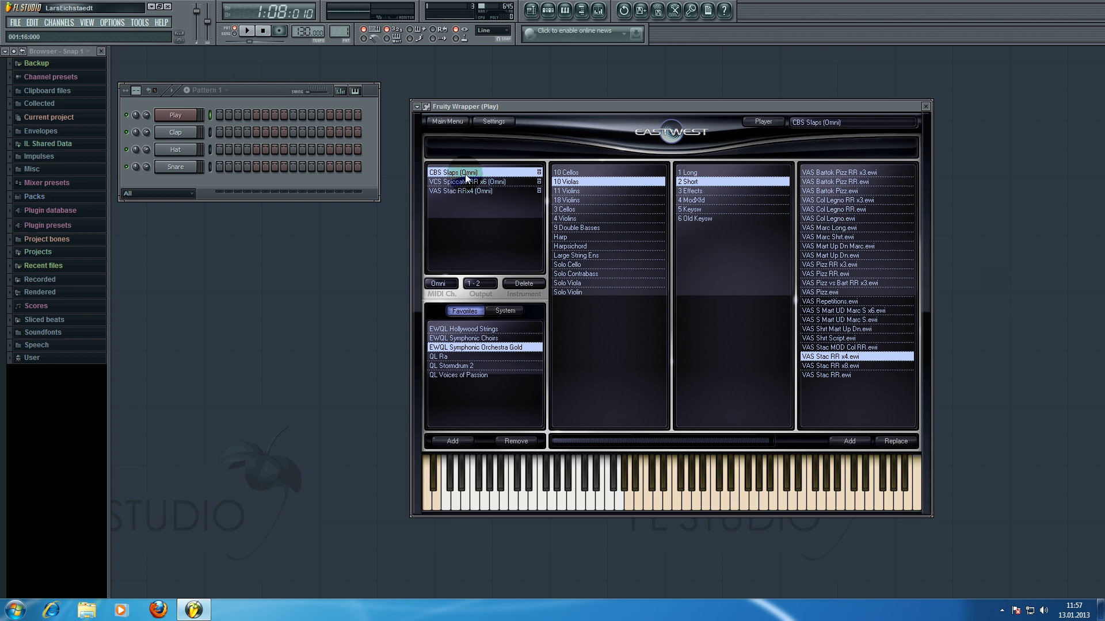
click(473, 173)
click(443, 174)
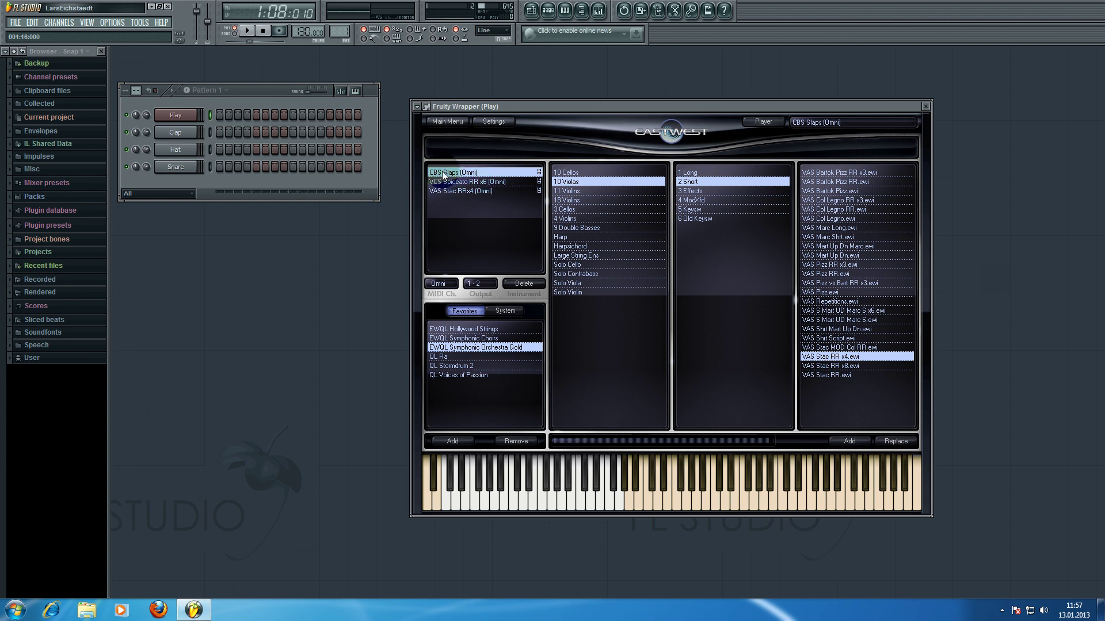
click(452, 186)
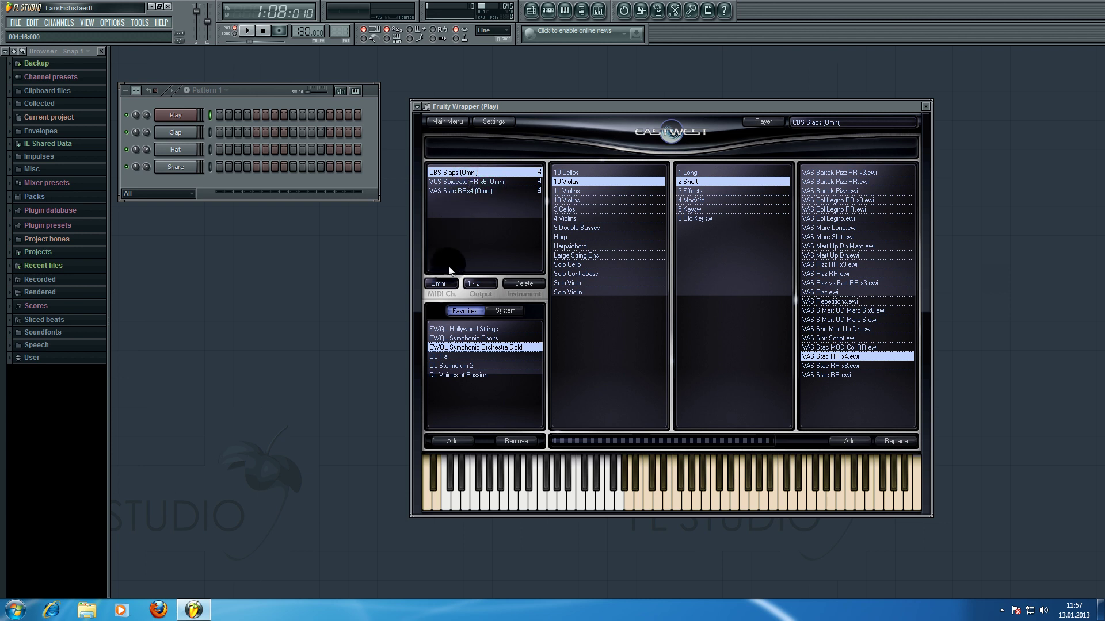
Put CBS Slaps, VCS Spiccato and VAS Stac RRx4 on MIDI channels 1, 2 and 3, then bring up Clap's Replace menu
click(444, 284)
click(441, 300)
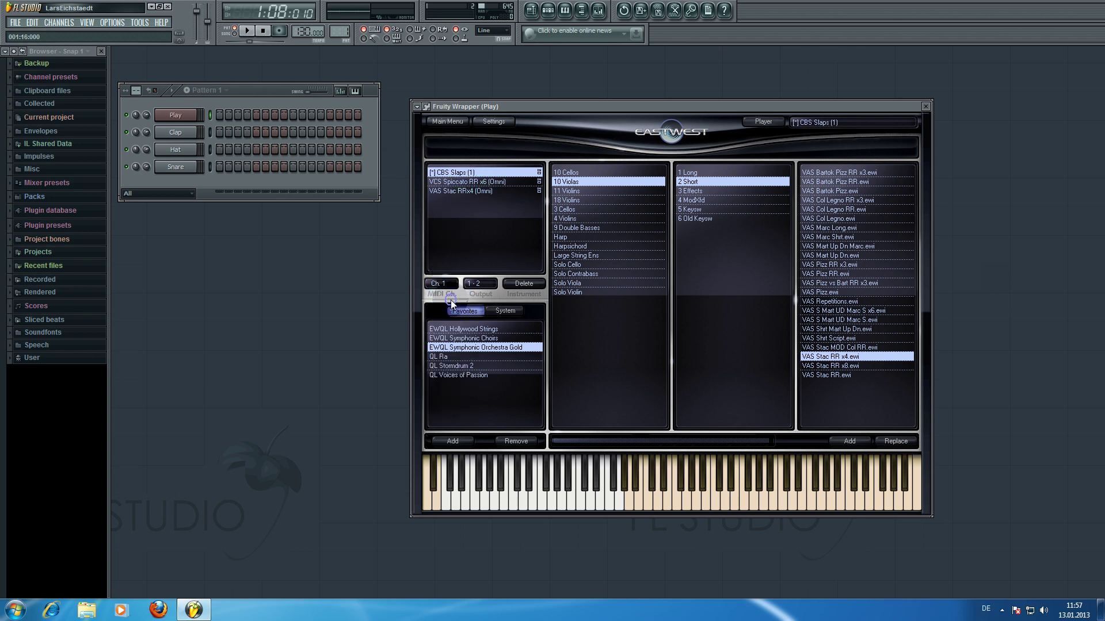
click(489, 182)
click(442, 283)
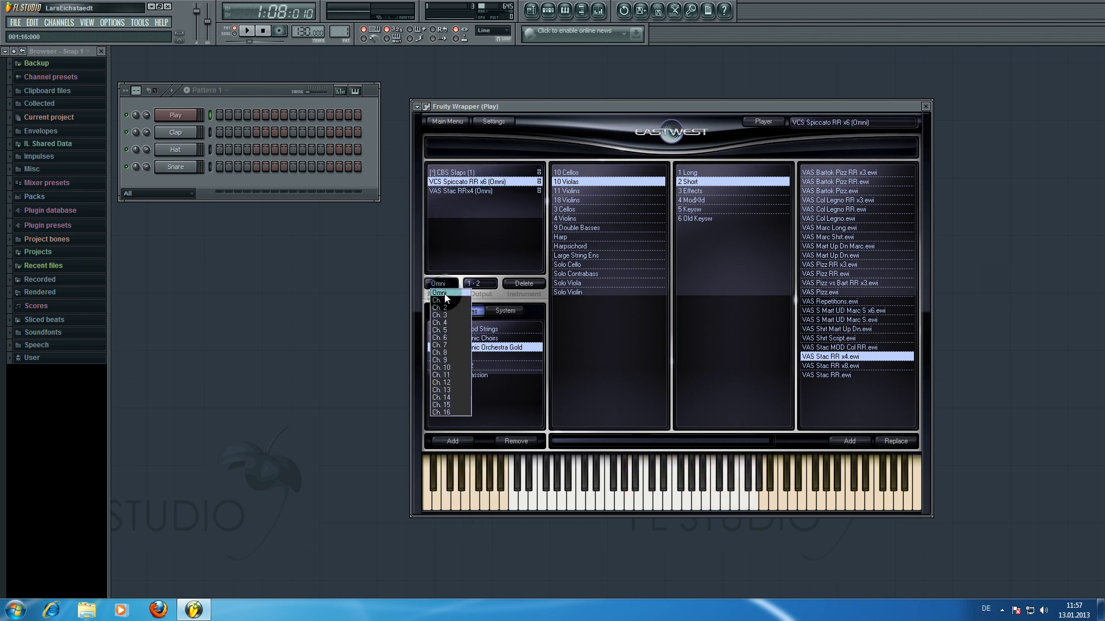
click(446, 308)
click(486, 193)
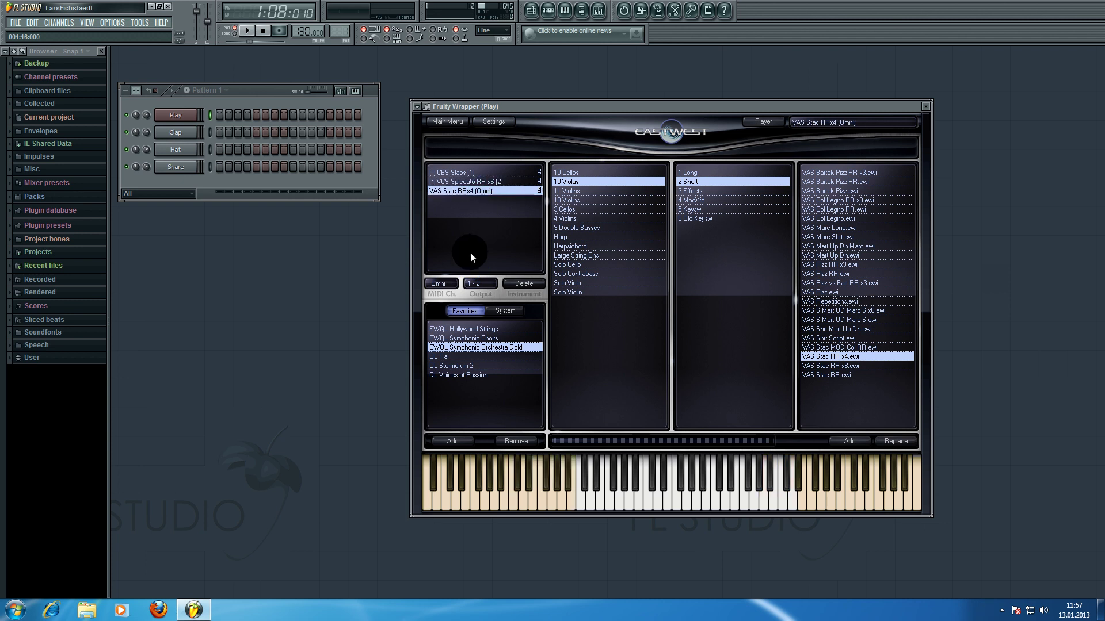
click(451, 284)
click(454, 316)
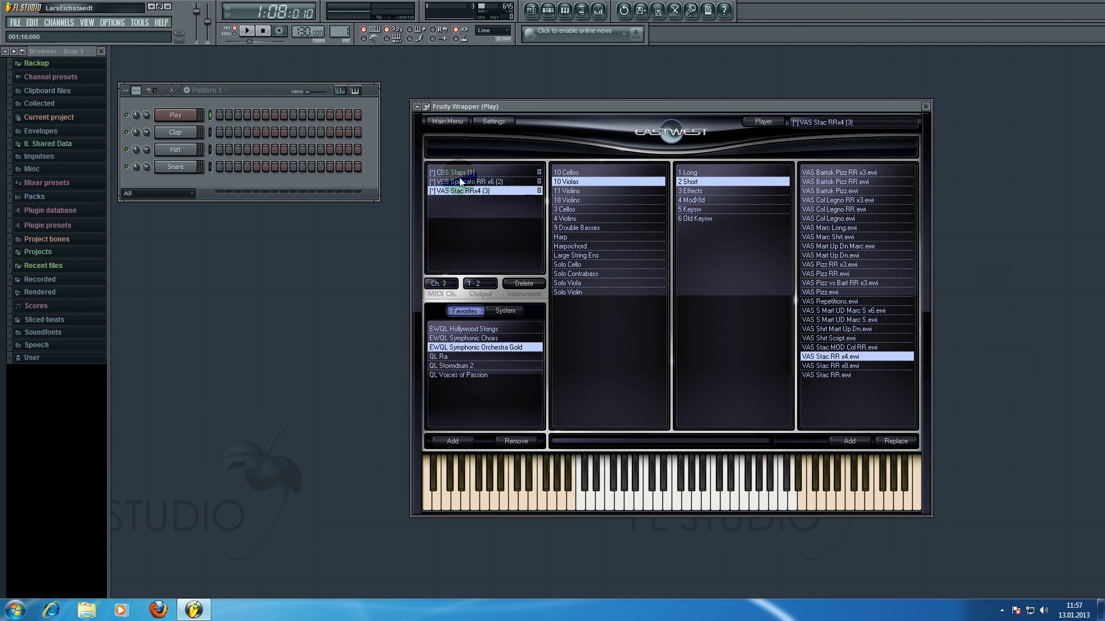
right_click(184, 133)
mouse_move(239, 261)
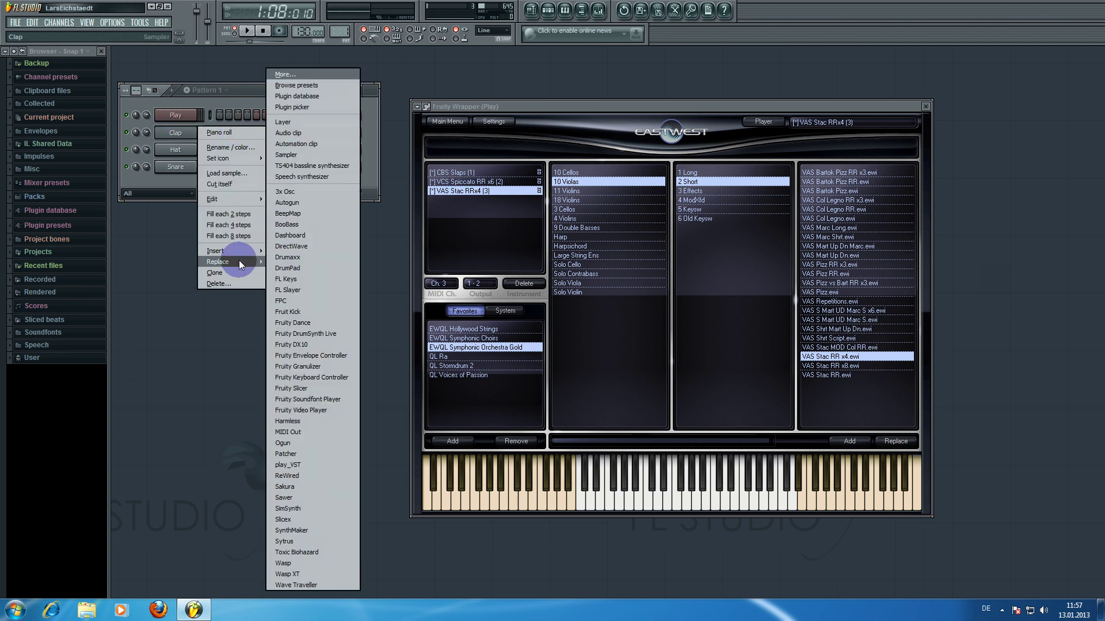
Replace Clap with MIDI Out and place its Channel settings window beside the Play window
click(289, 433)
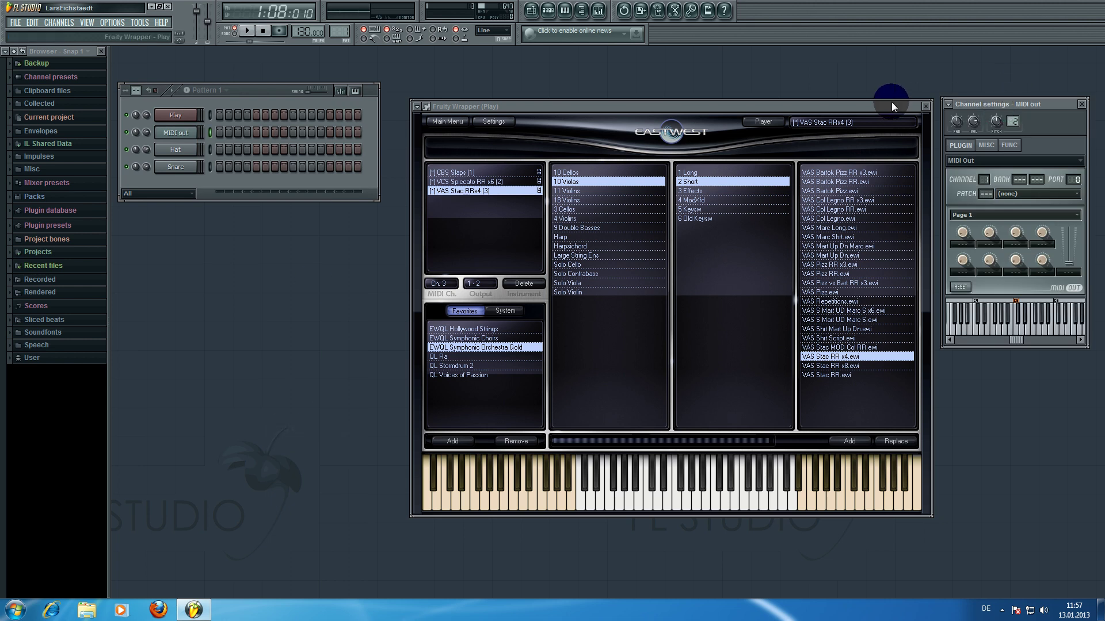
drag(891, 105, 621, 83)
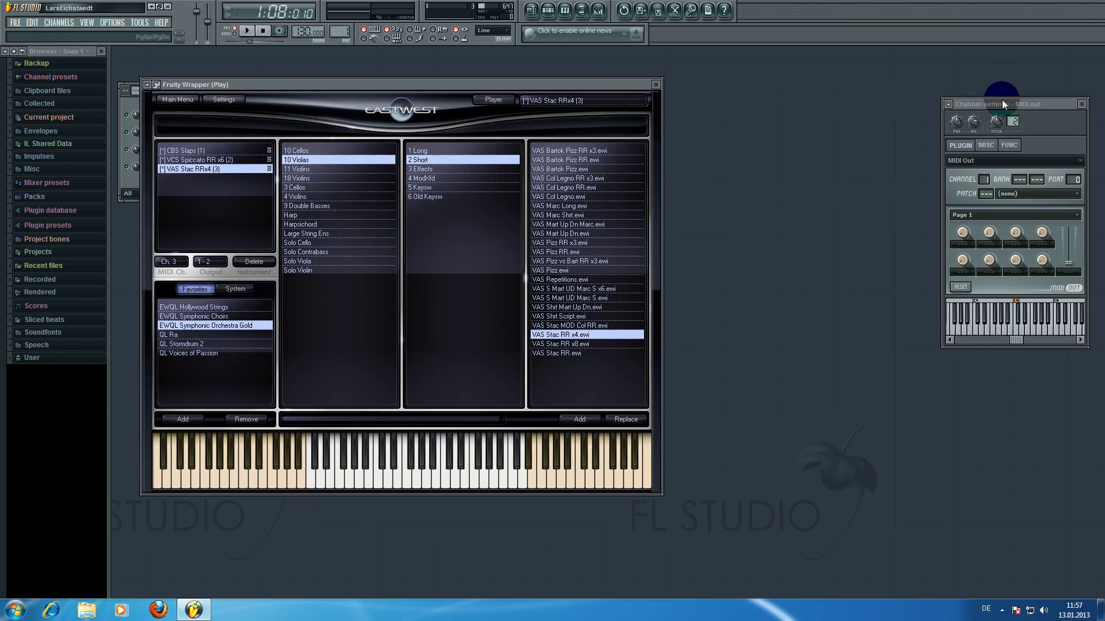
drag(1003, 105, 743, 85)
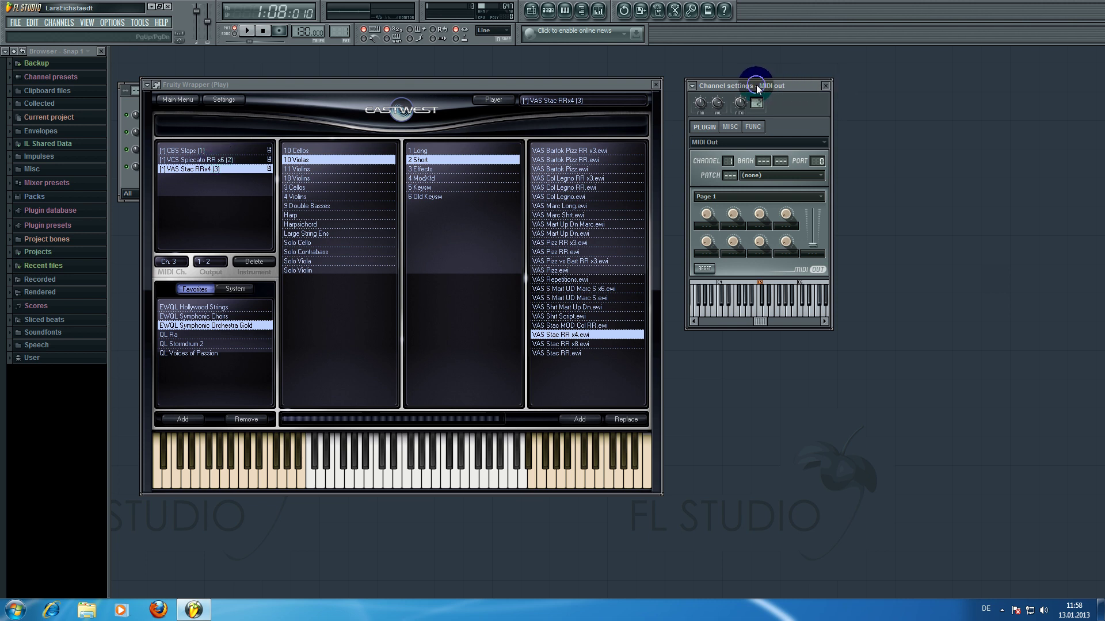
drag(757, 85, 766, 85)
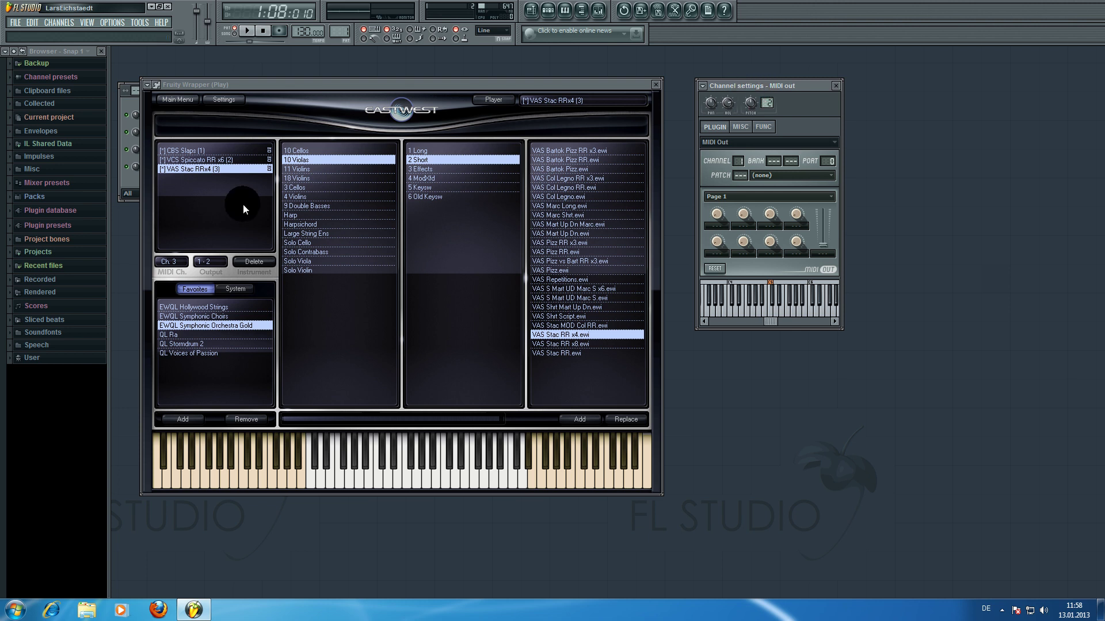
click(233, 170)
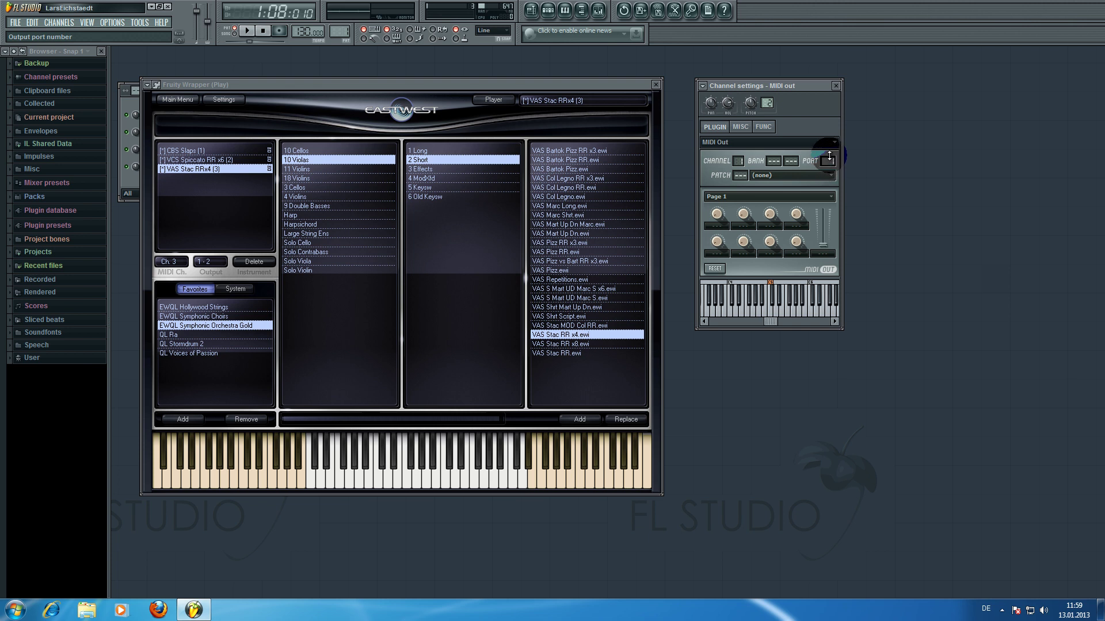
Drag the MIDI Out PORT field until it reads 42
mouse_move(829, 155)
mouse_down()
mouse_move(822, 32)
mouse_move(810, 551)
mouse_move(811, 42)
mouse_move(809, 156)
mouse_up()
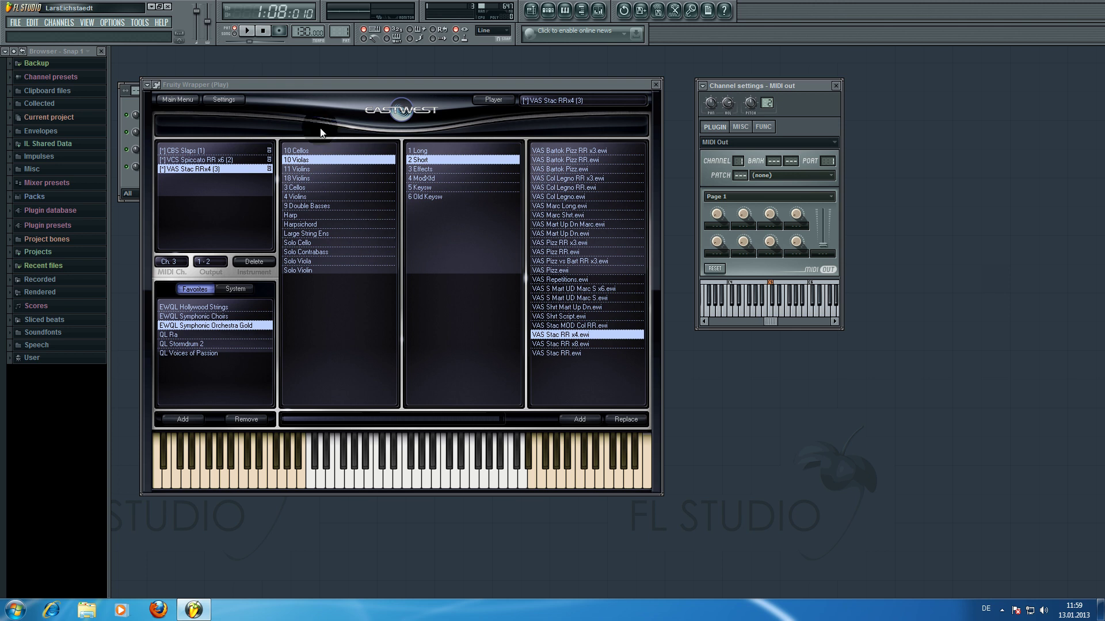
Give PLAY's wrapper a MIDI input port matching the MIDI Out port, then show the PLAY editor
click(157, 85)
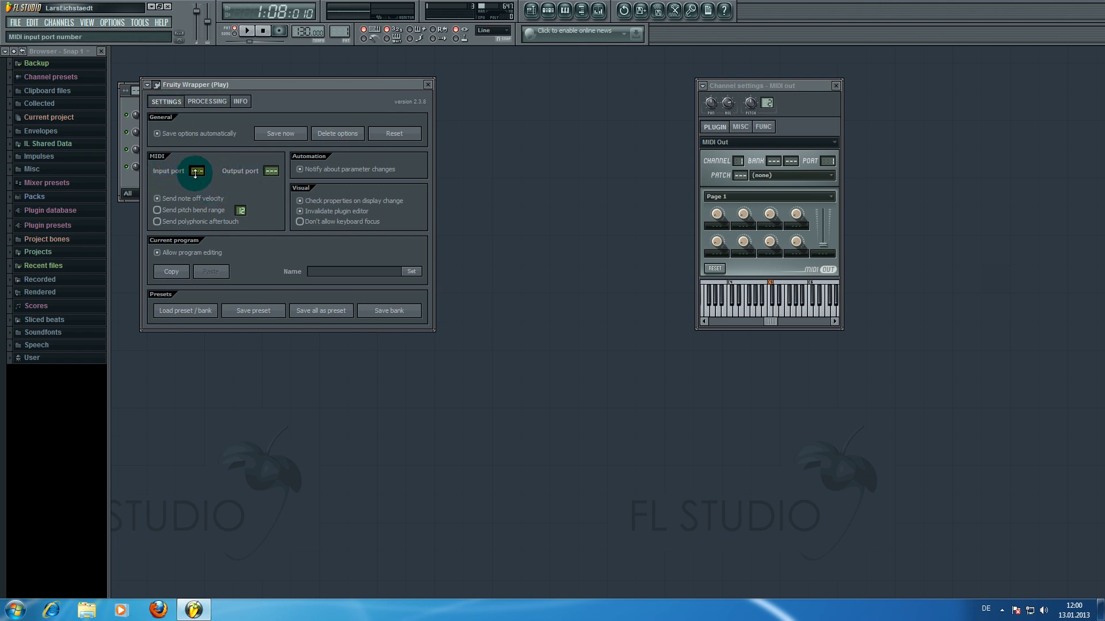
drag(202, 164, 197, 171)
drag(198, 171, 200, 174)
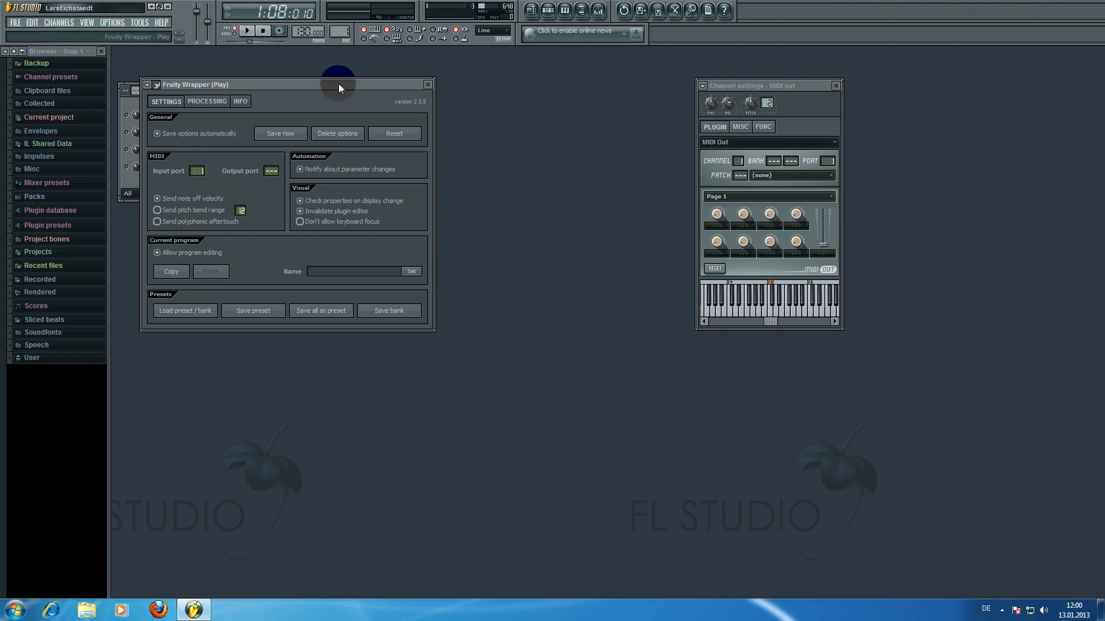
drag(321, 86, 440, 88)
click(336, 174)
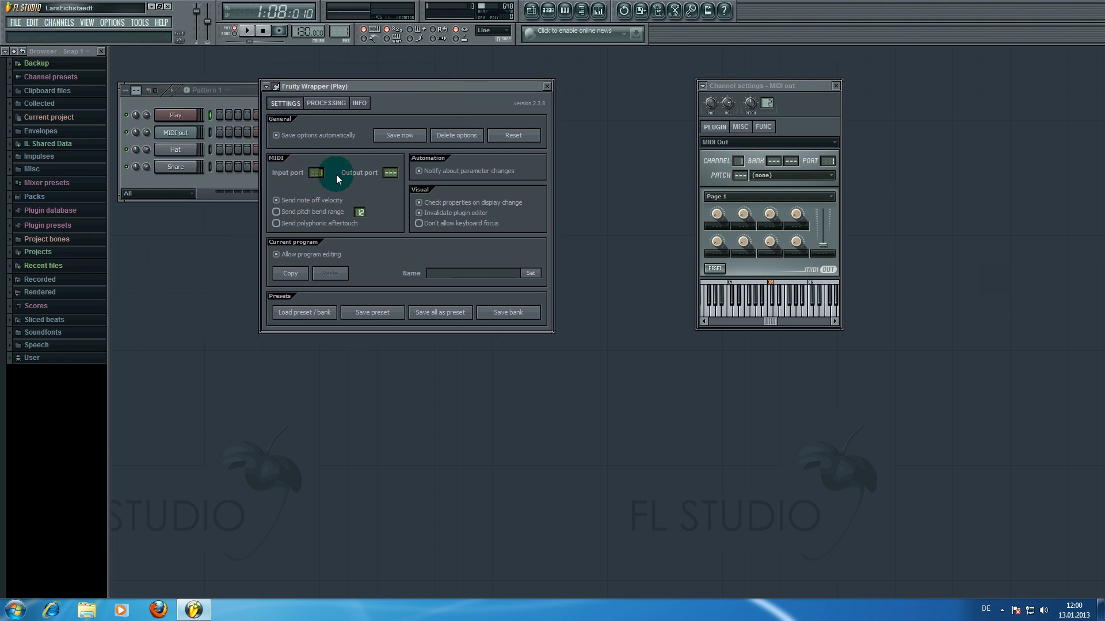
click(828, 163)
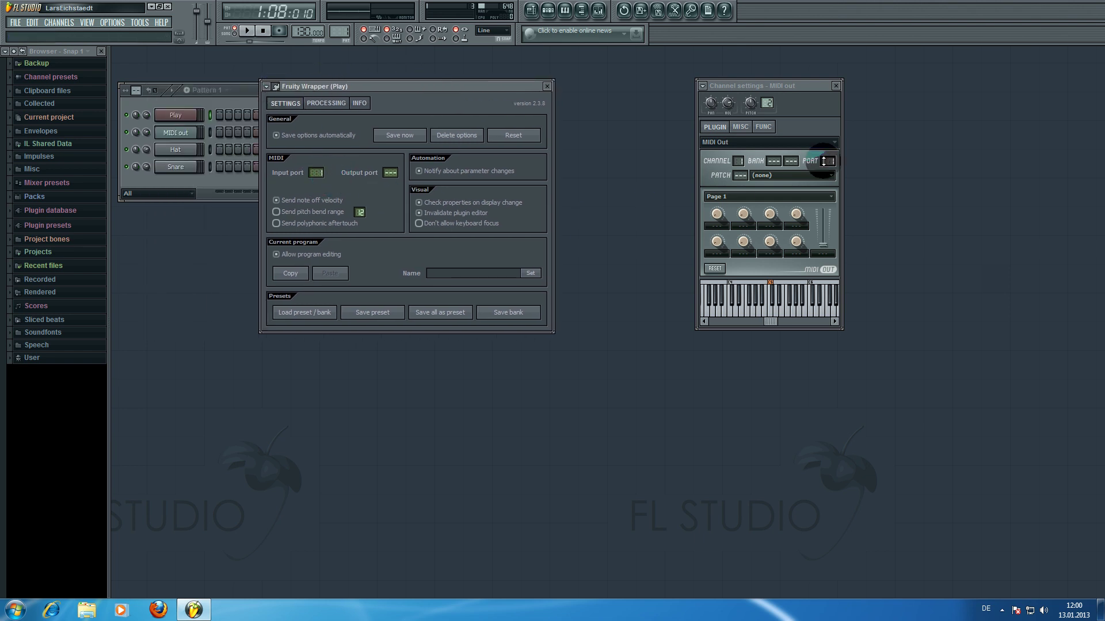
click(328, 173)
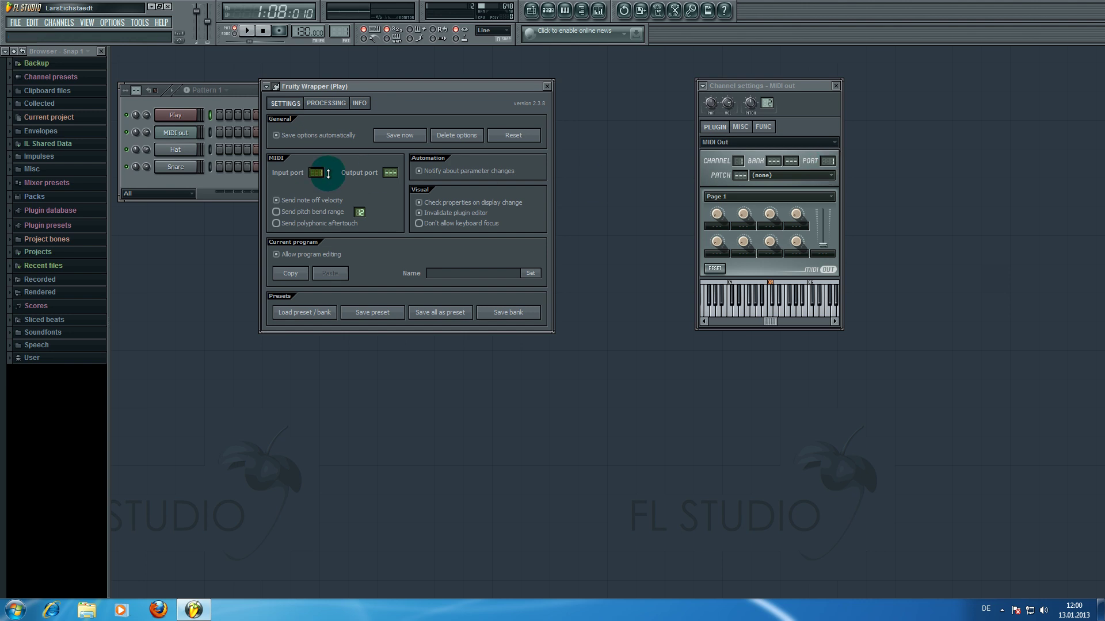
click(276, 86)
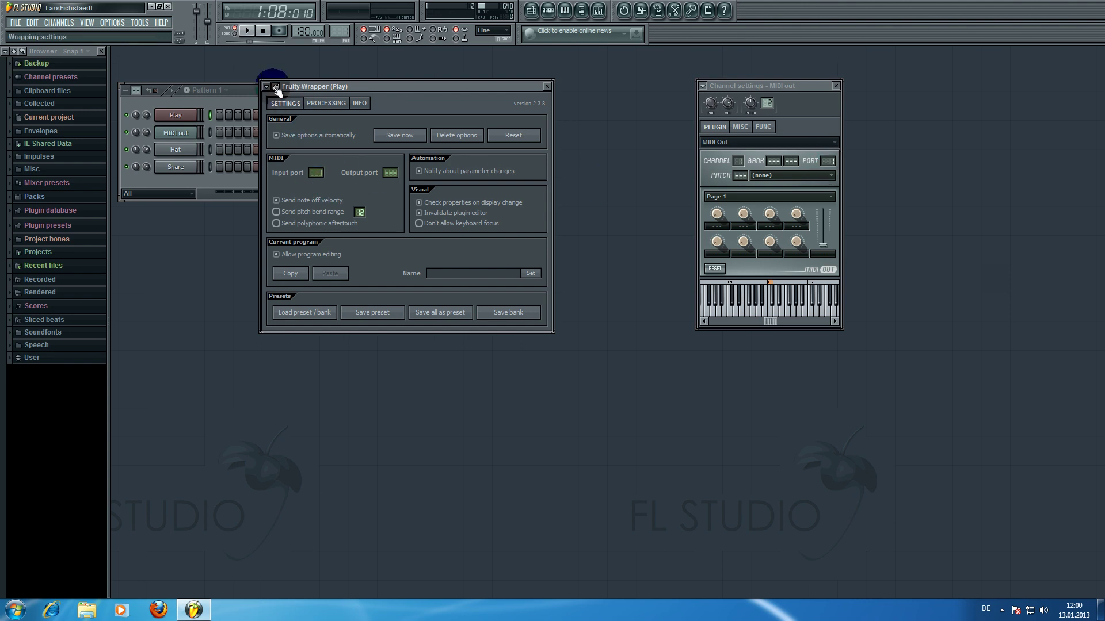
Place the PLAY editor and MIDI Out settings side by side and play test notes on MIDI channel 2
drag(310, 84, 241, 77)
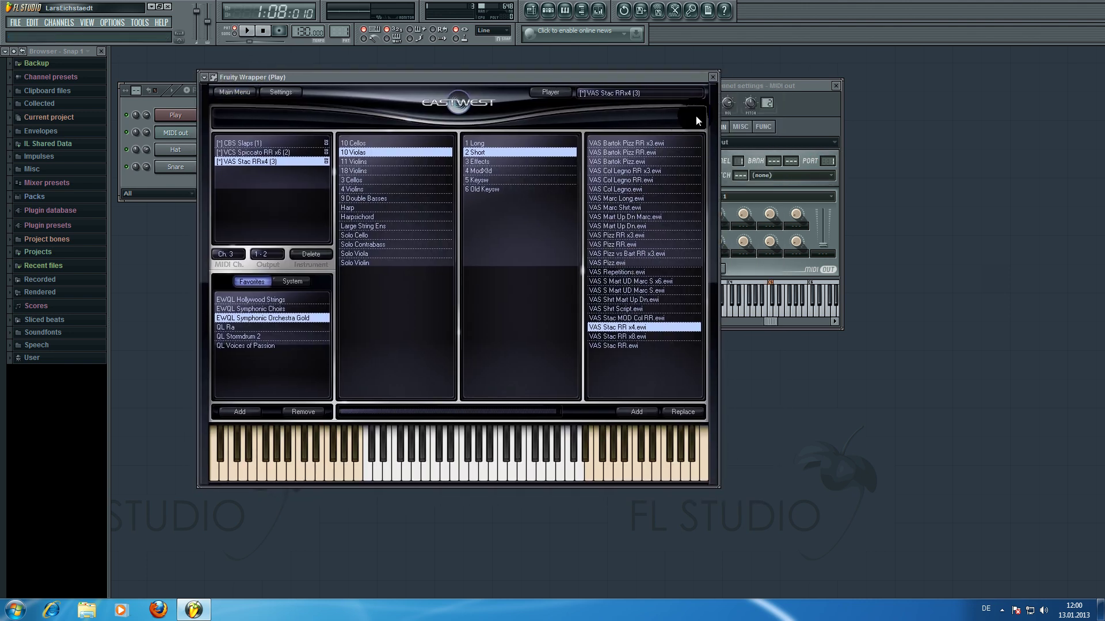
drag(742, 87, 796, 91)
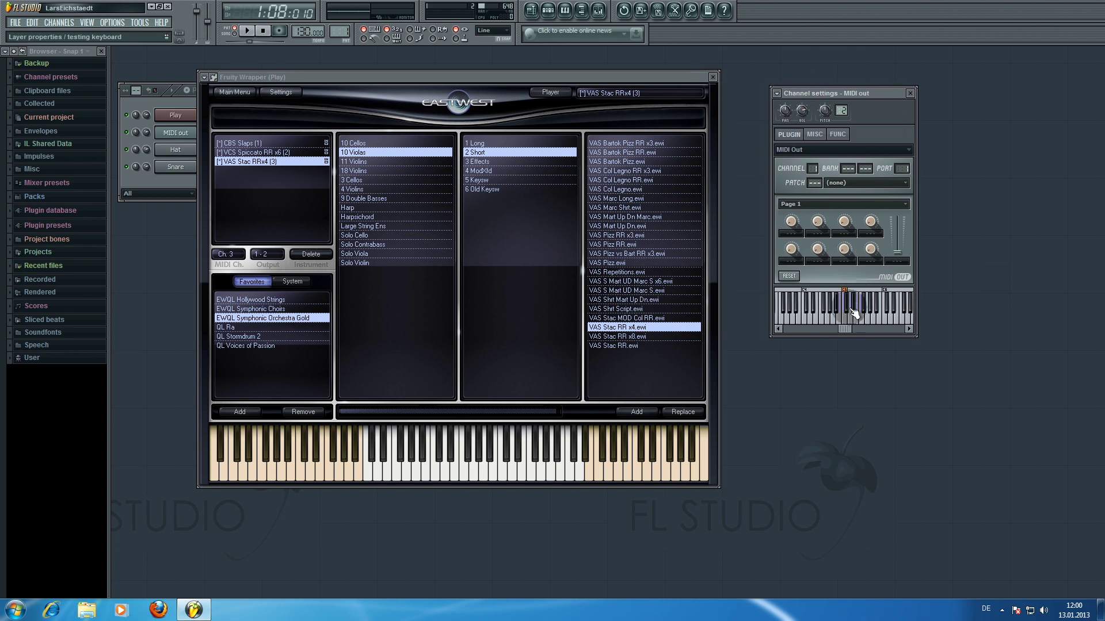
drag(842, 330, 810, 333)
click(809, 314)
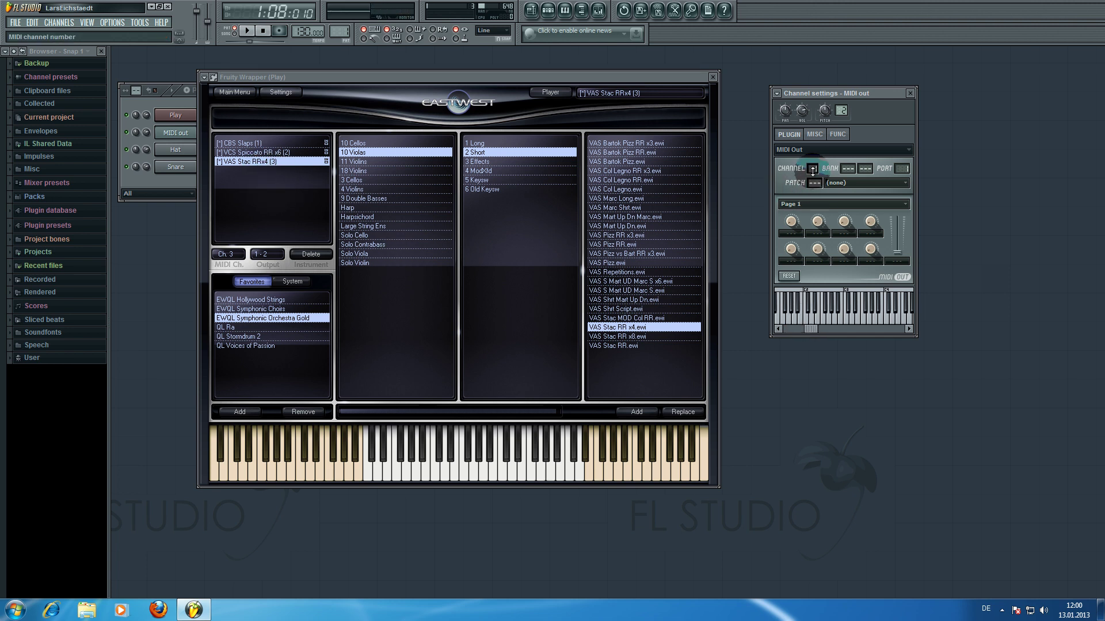
drag(811, 169, 811, 161)
drag(810, 331, 854, 330)
click(848, 316)
click(845, 313)
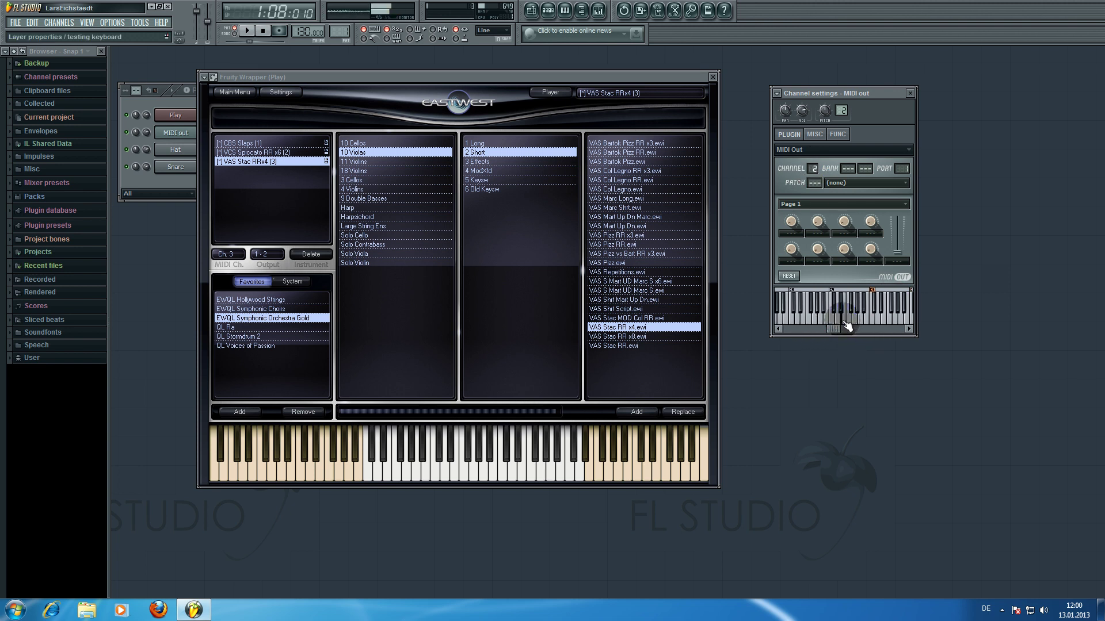
click(841, 311)
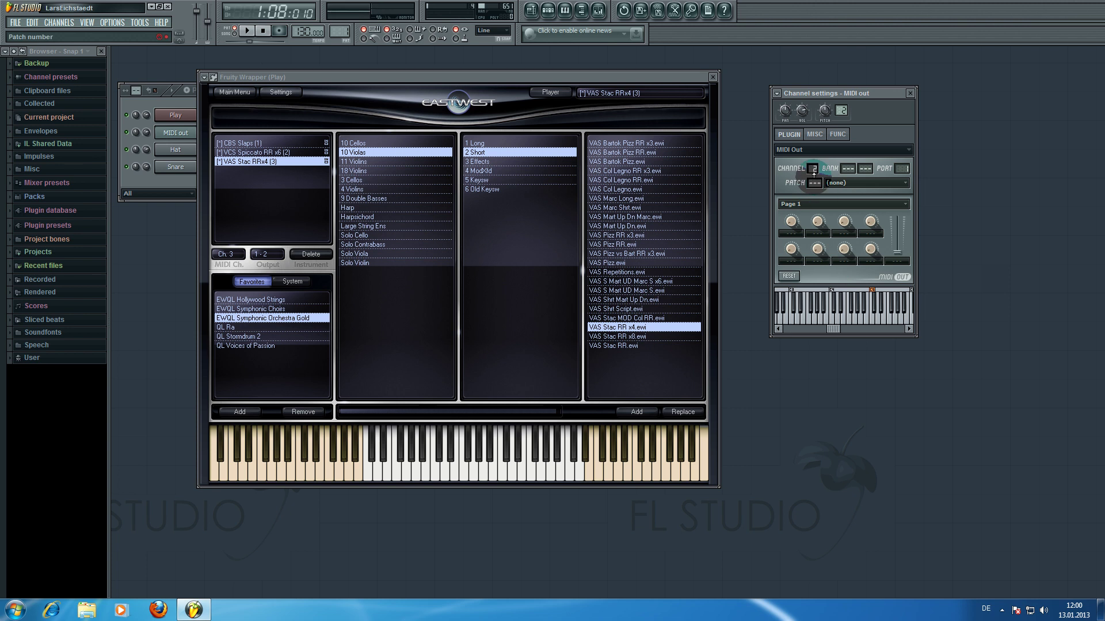
Audition a note on MIDI channel 3, then set the MIDI Out channel back to 2
click(222, 161)
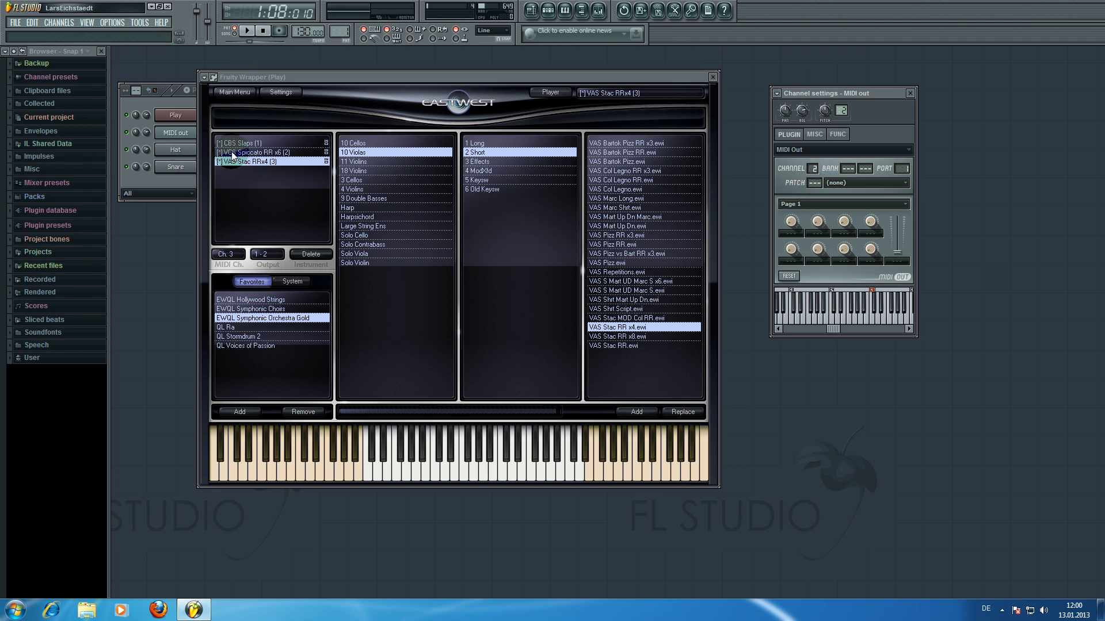
click(230, 162)
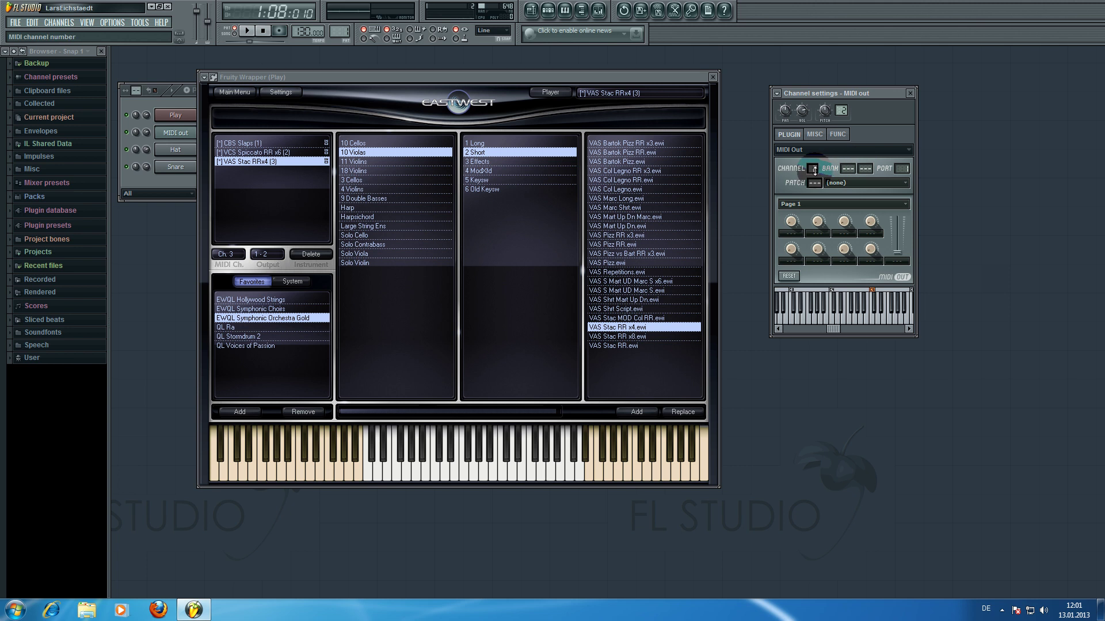
scroll(813, 168, up, 1)
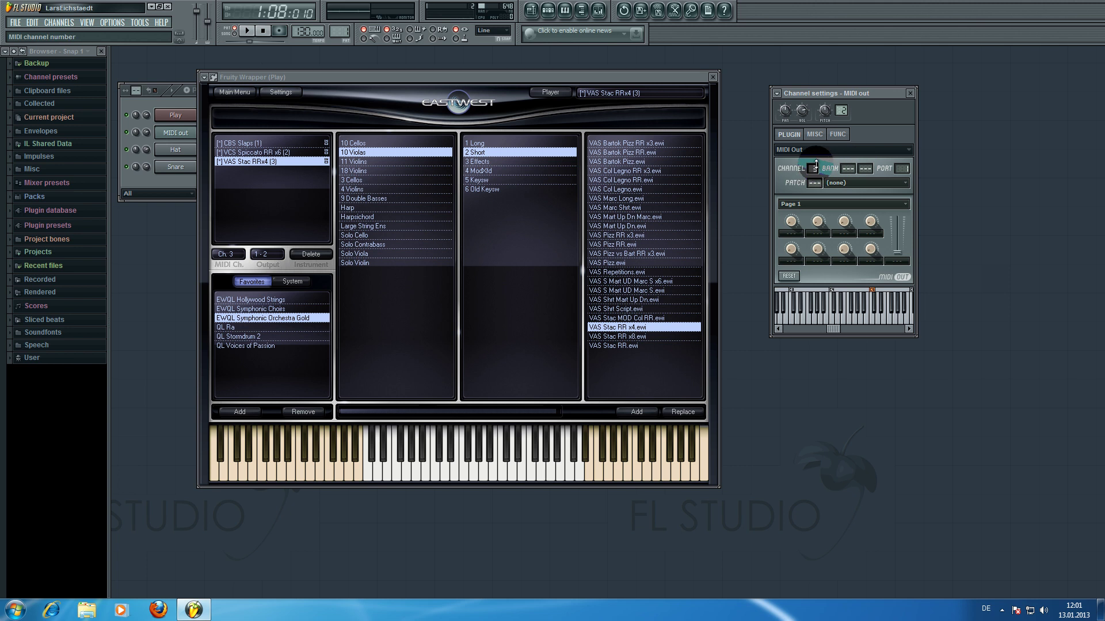
click(845, 321)
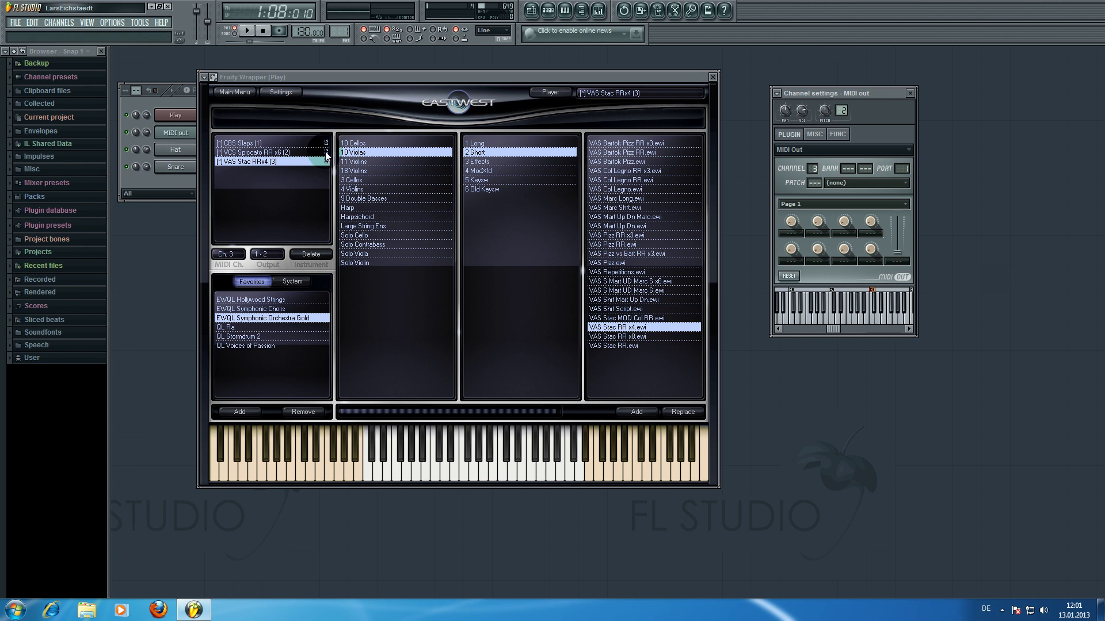
click(812, 168)
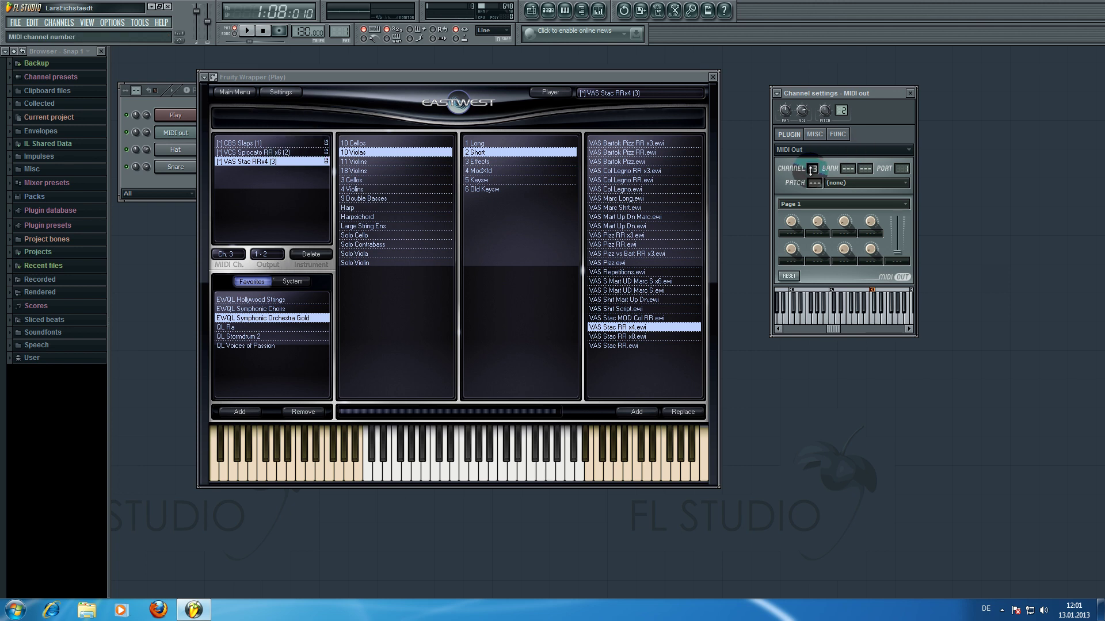
drag(812, 168, 805, 173)
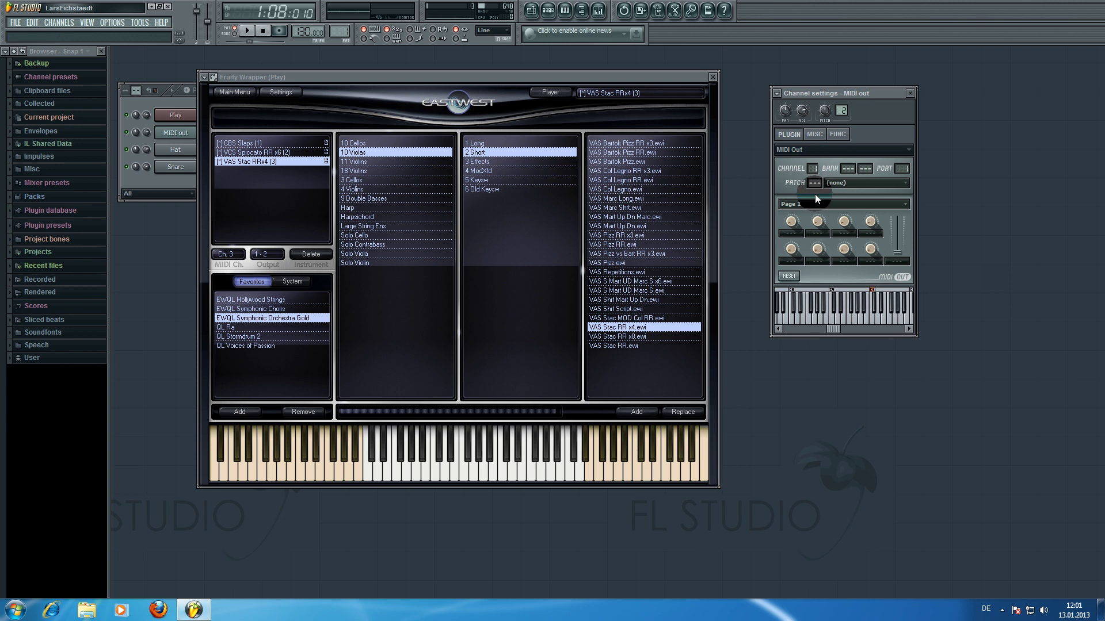
click(792, 224)
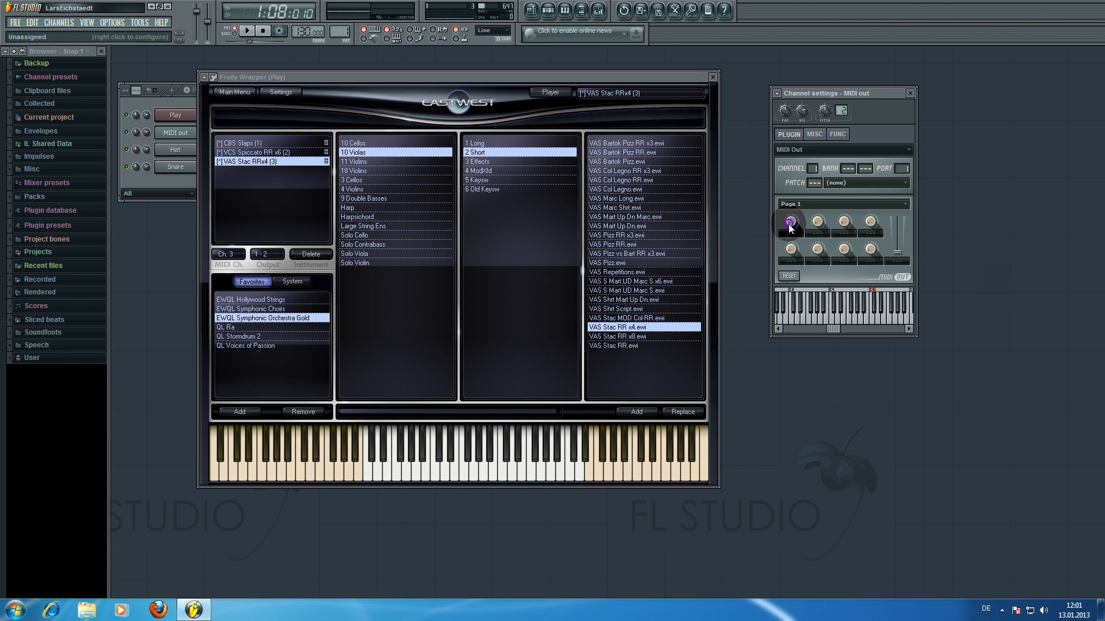
Configure the first MIDI Out knob with full name ModulationWheel, short name Mod and minimum 1
right_click(790, 227)
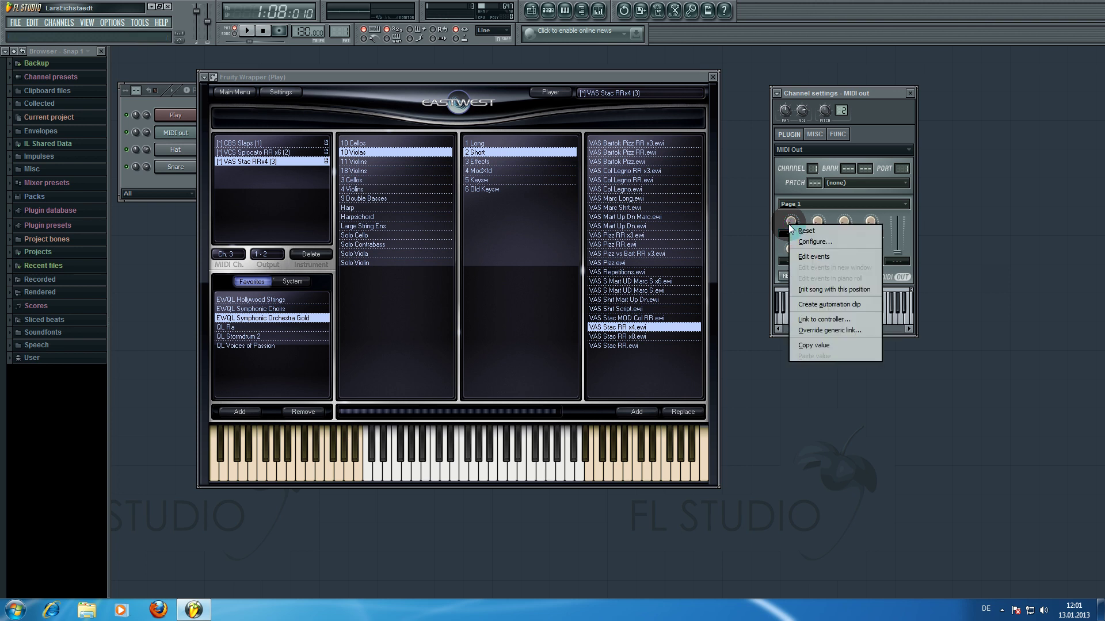
click(814, 243)
drag(709, 215, 668, 214)
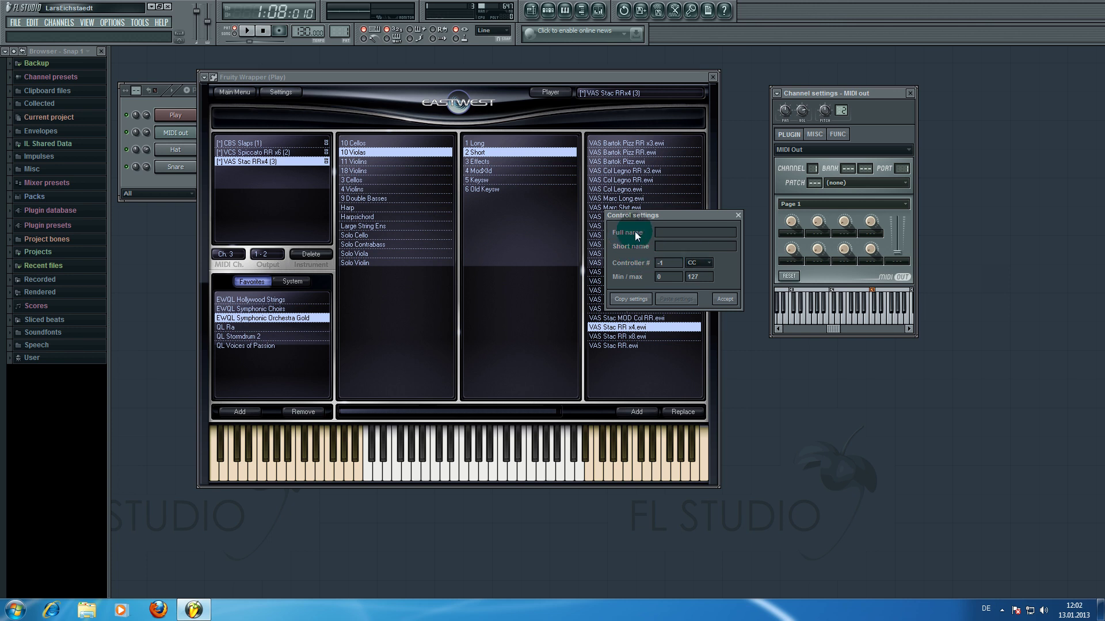
click(668, 232)
text(Modu)
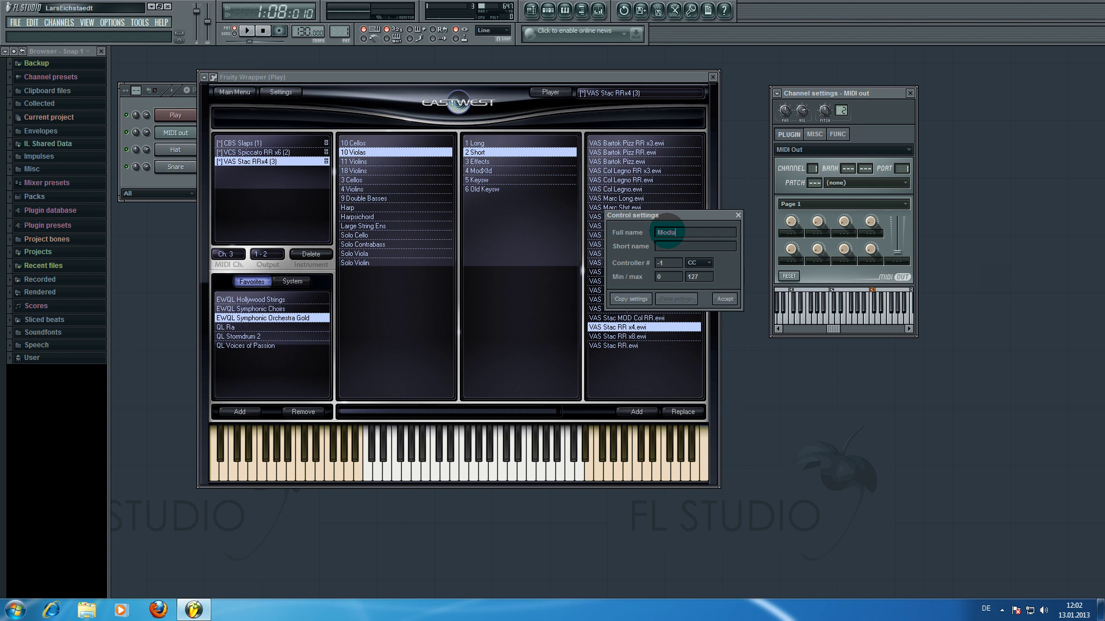
text(lationWheel)
key(Tab)
text(M)
key(Tab)
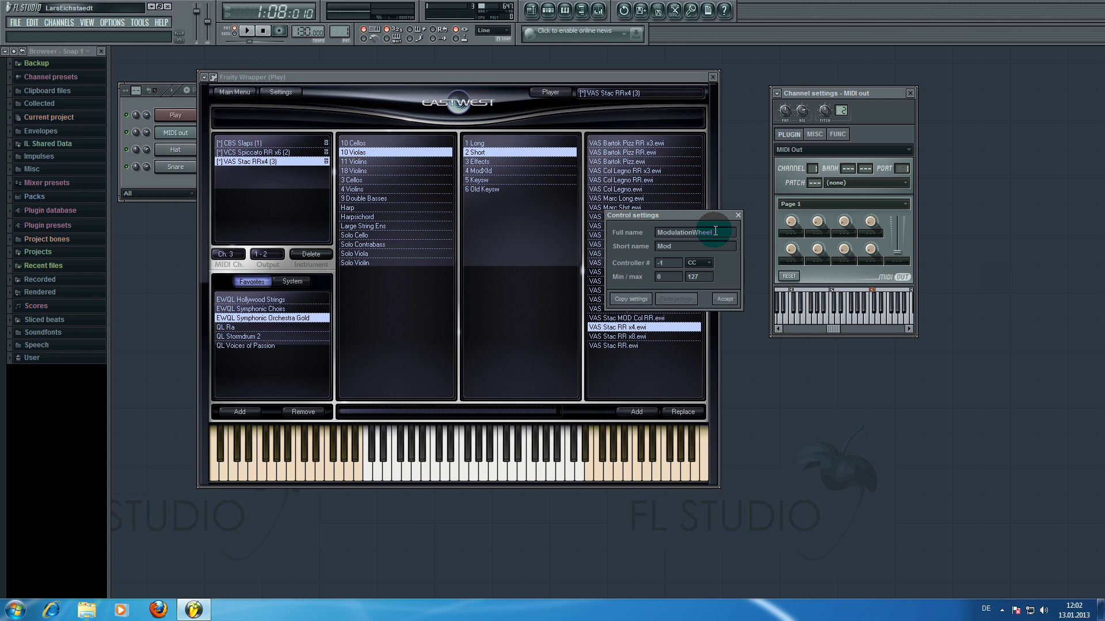
click(673, 263)
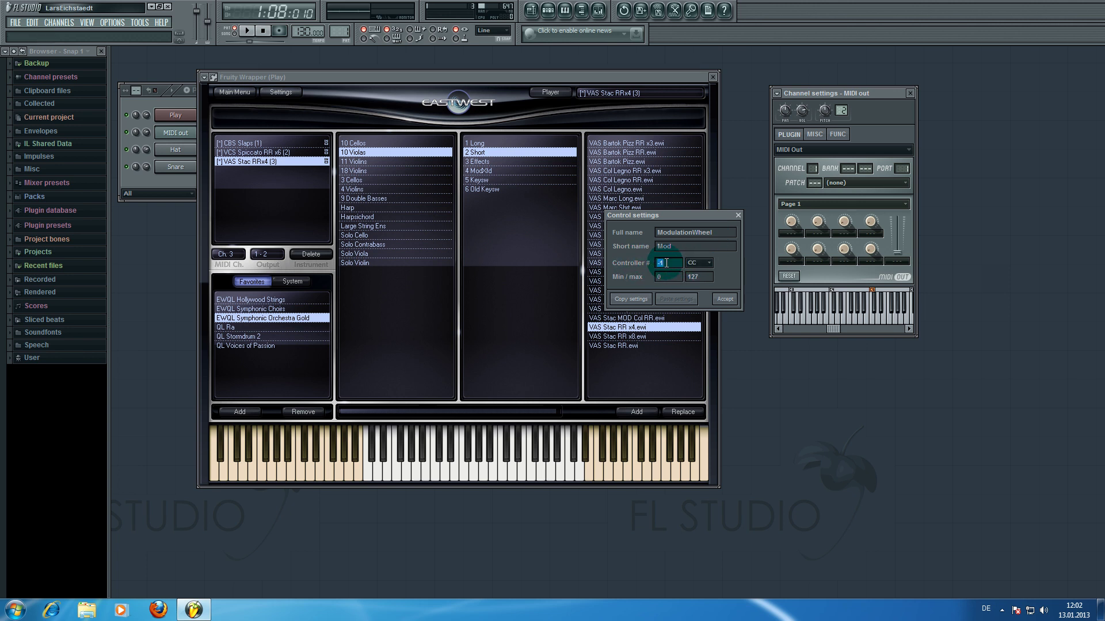
key(Tab)
text(1)
key(Tab)
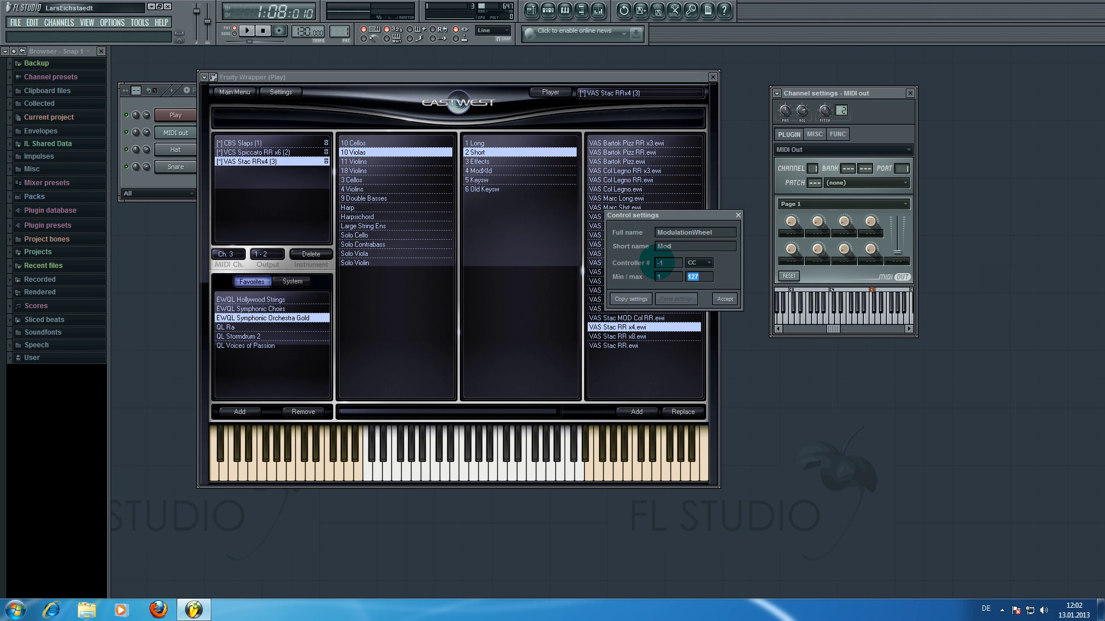
key(Return)
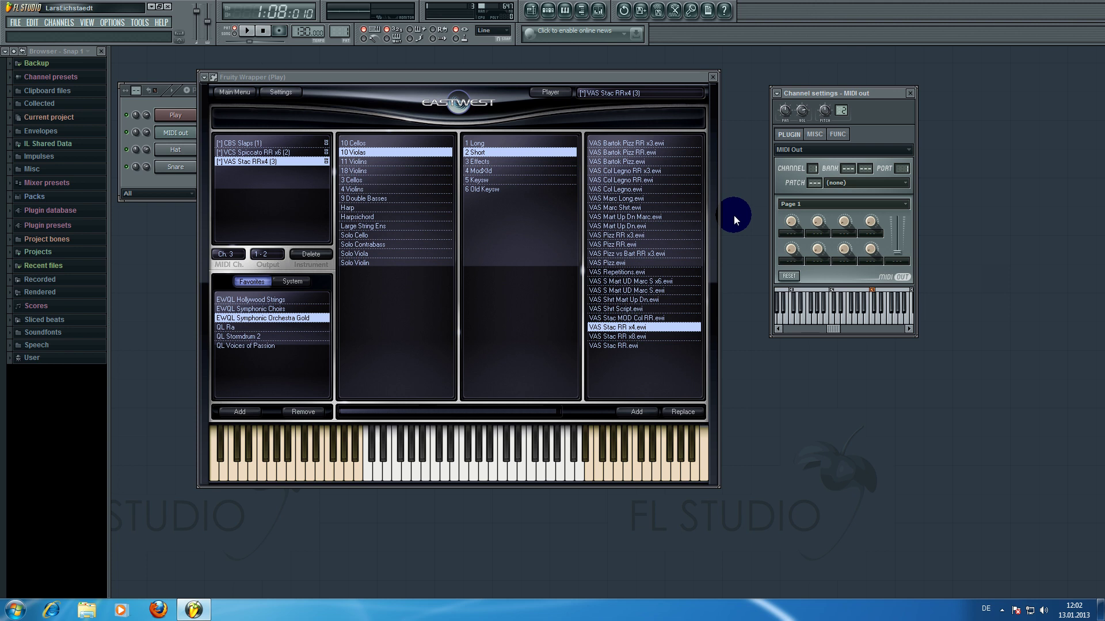
Reopen the knob's settings, change the controller number from -1 to 1, and accept
right_click(791, 224)
click(807, 240)
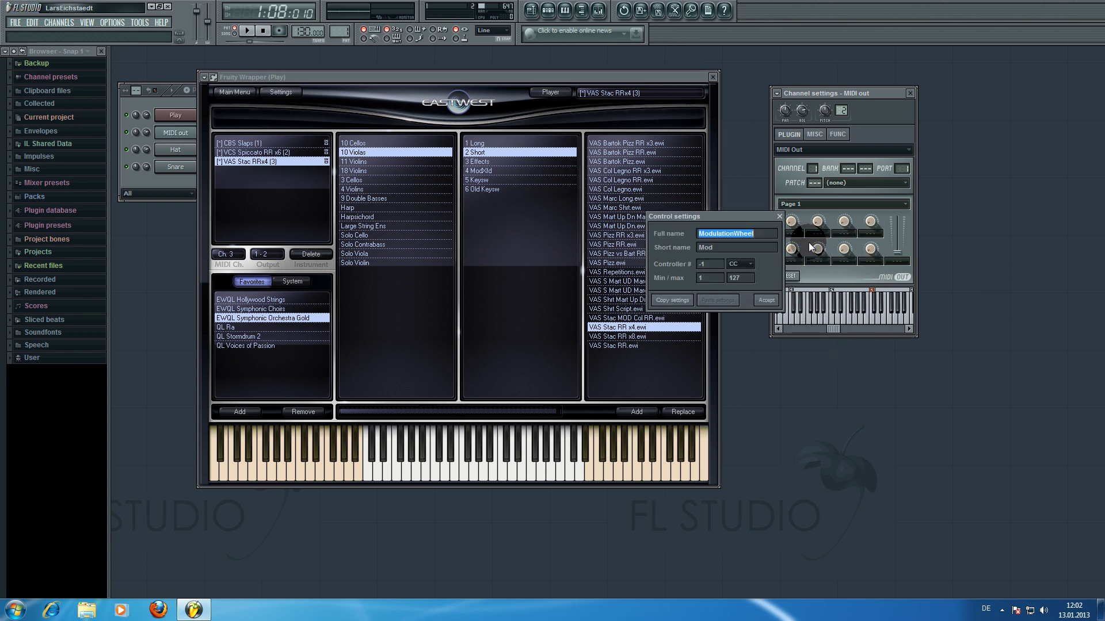
click(709, 262)
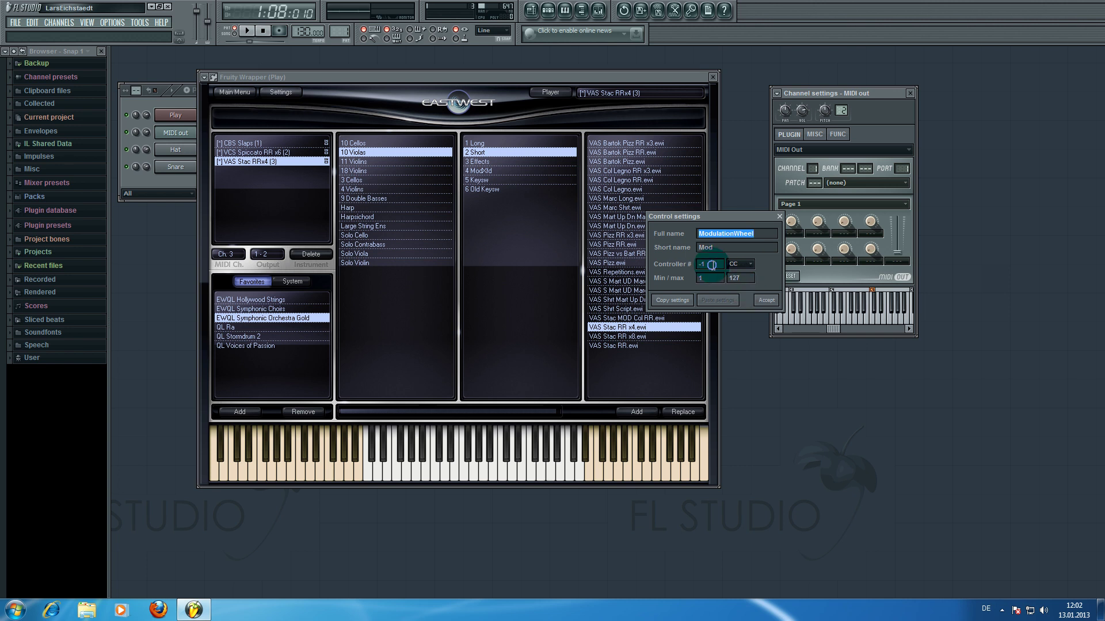
double_click(712, 264)
text(1)
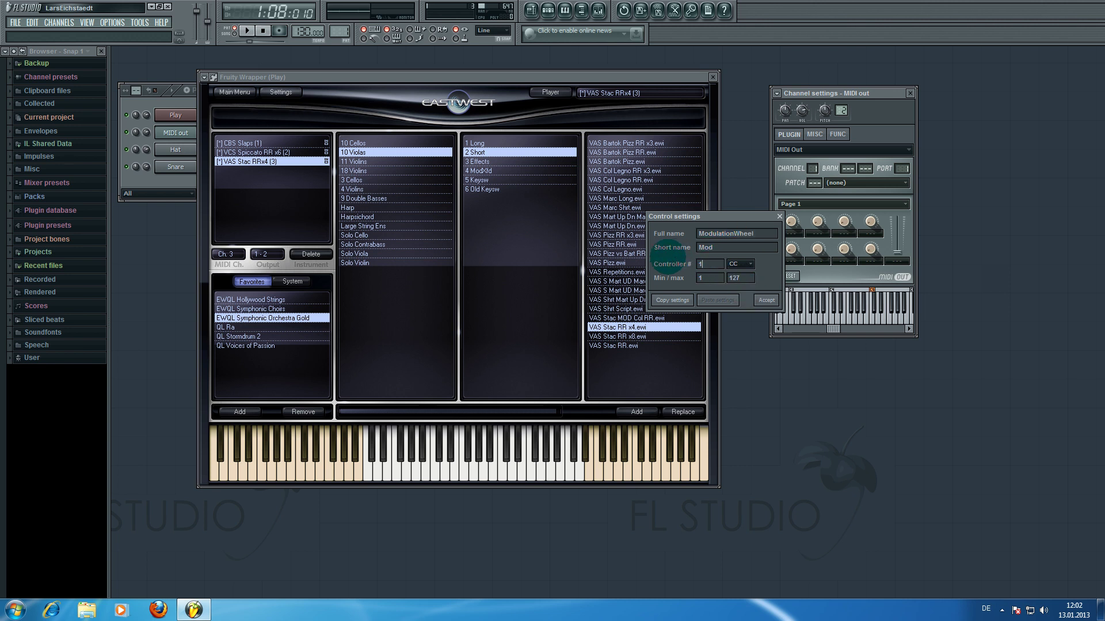
key(Tab)
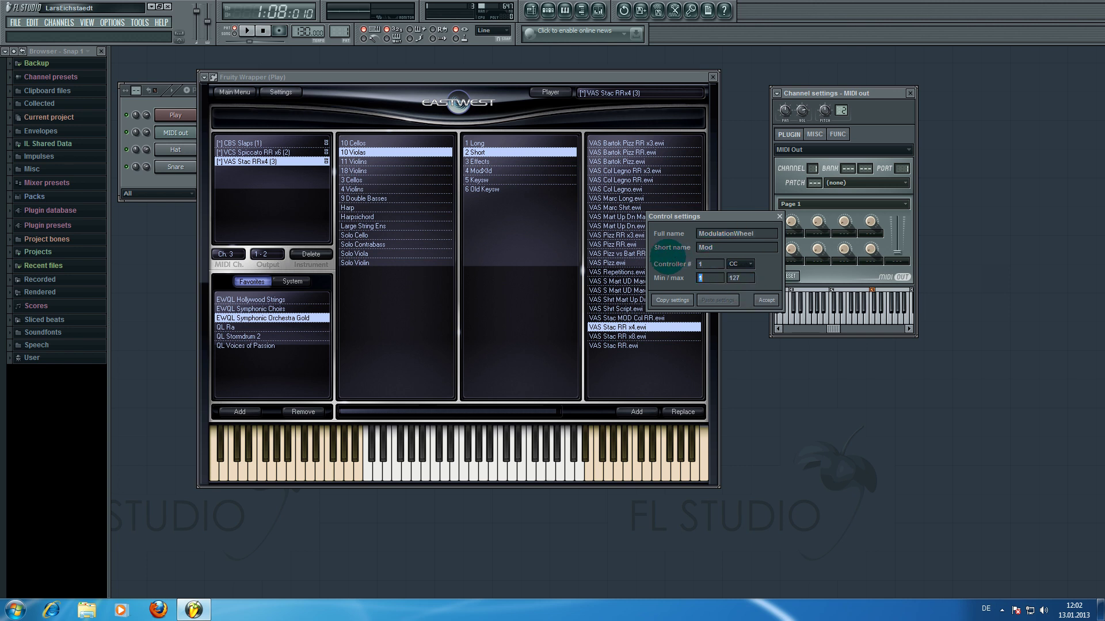
click(765, 301)
click(795, 235)
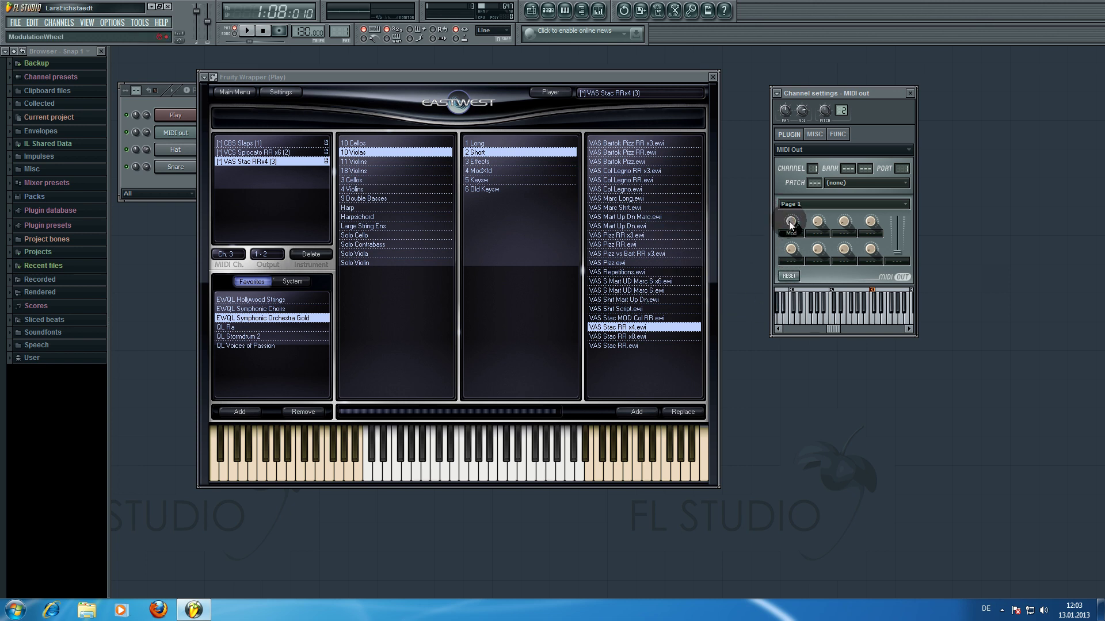
Configure the MIDI Out channel's second knob with short name 'Exp' and controller number 11
right_click(817, 228)
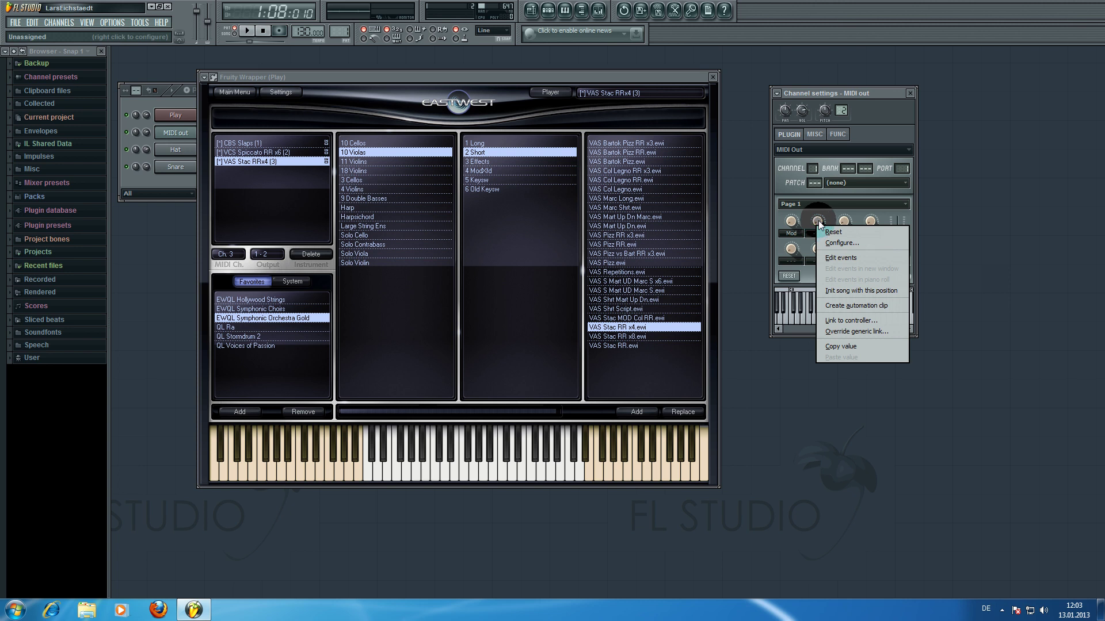
click(841, 242)
click(738, 248)
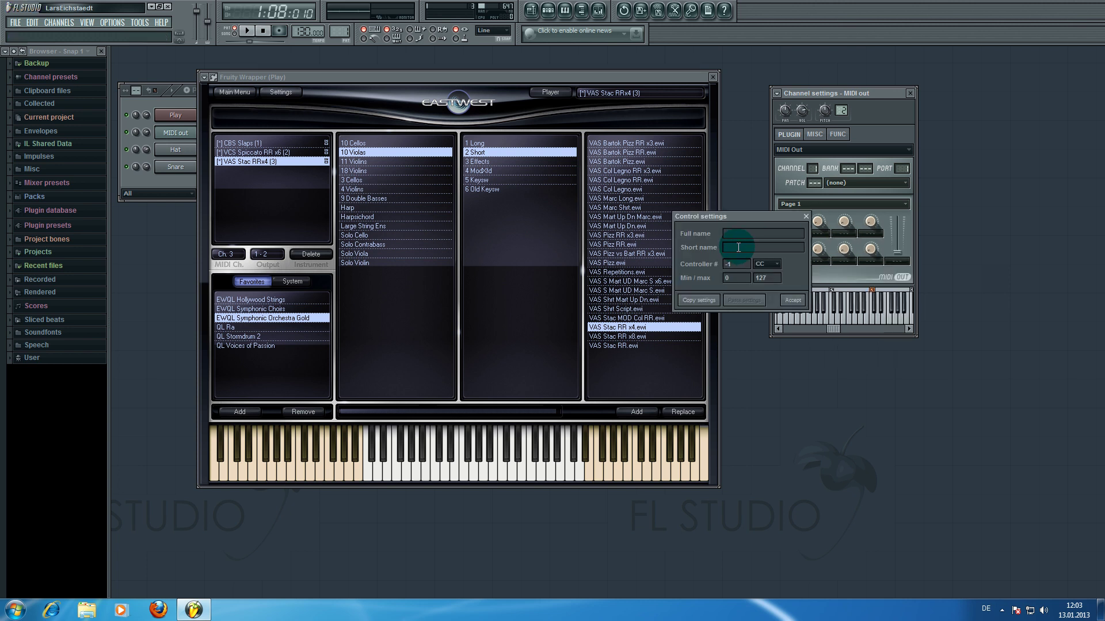
text(Exp)
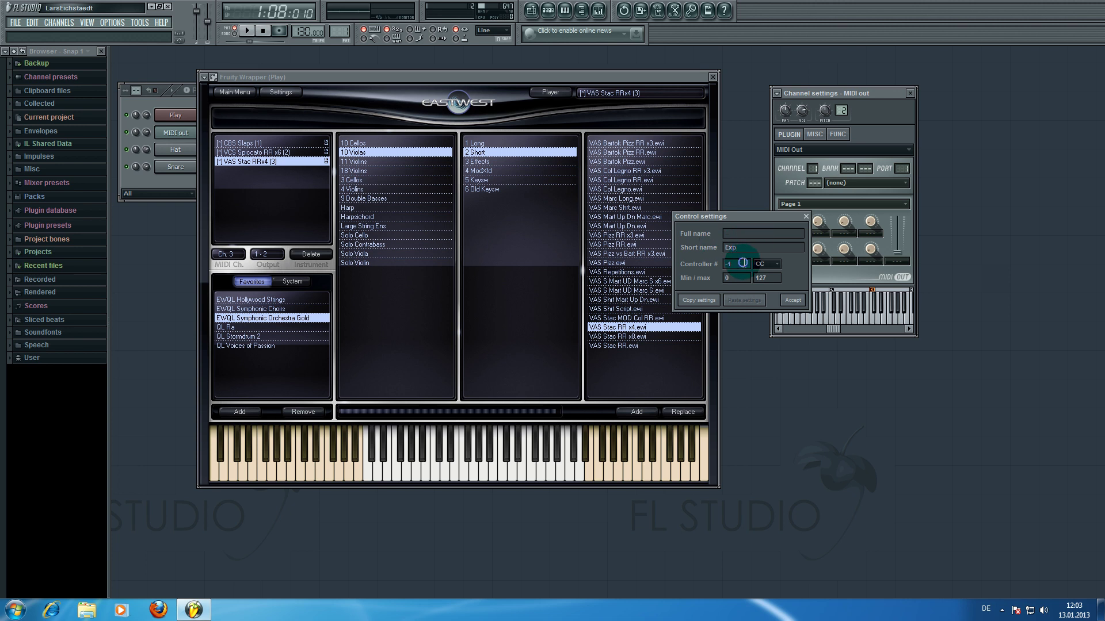
click(728, 263)
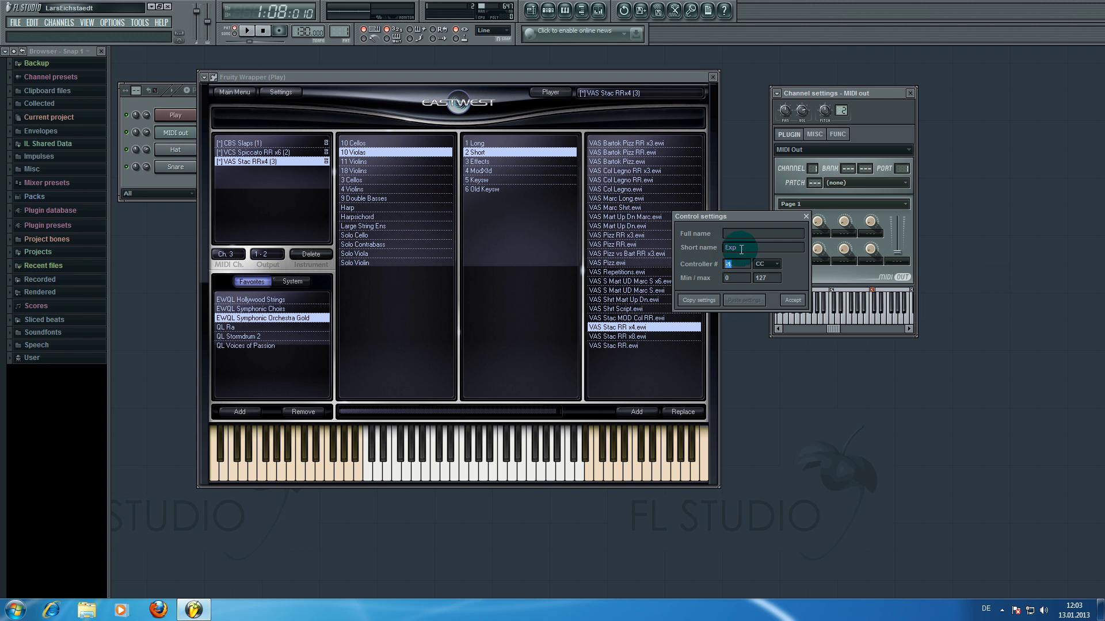
text(11)
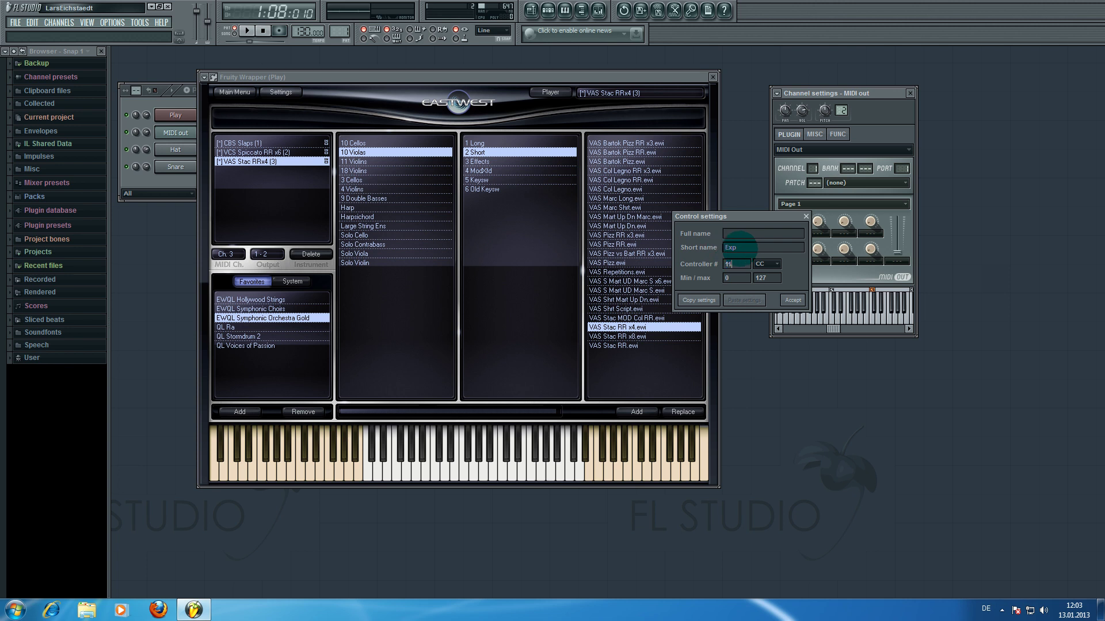
click(797, 302)
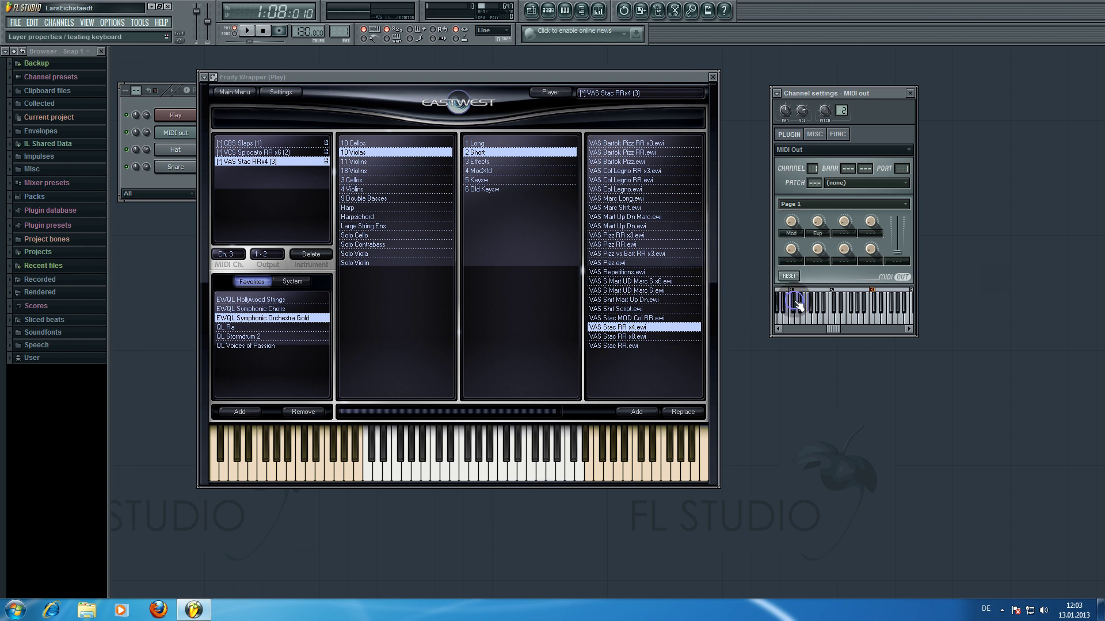
Close the PLAY window and clone MIDI out twice, creating MIDI out #2 and MIDI out #3
click(714, 77)
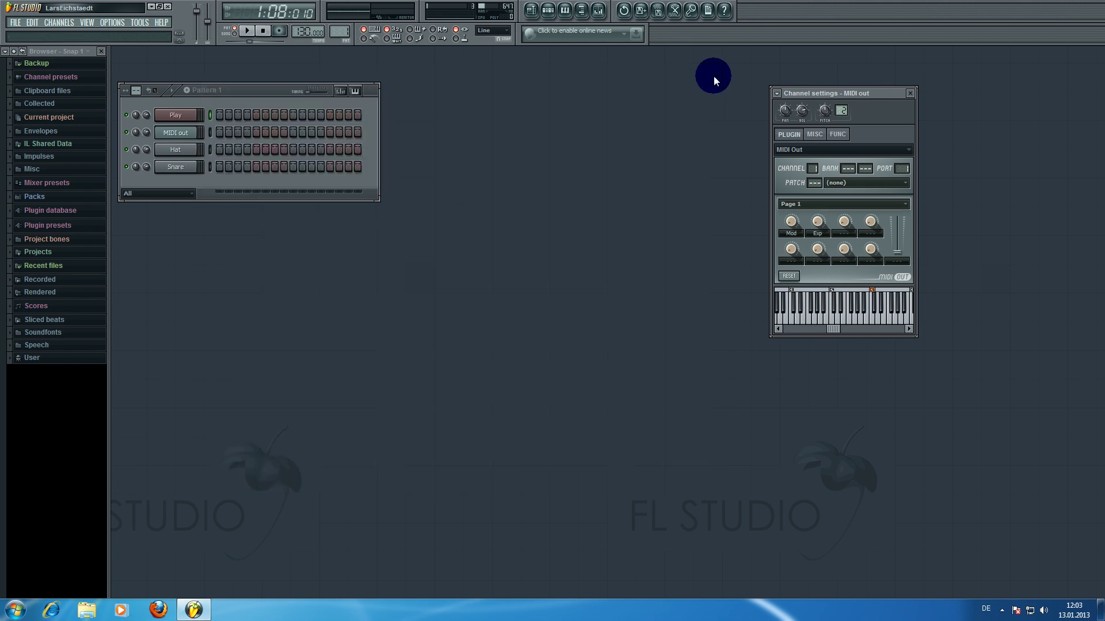
right_click(177, 136)
click(221, 262)
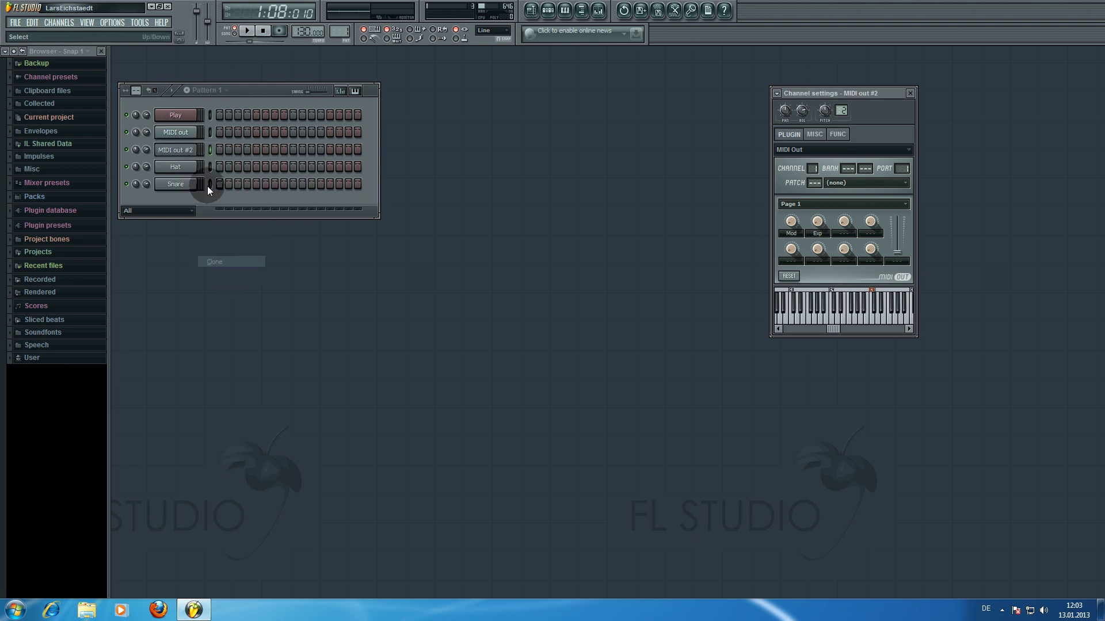
right_click(177, 149)
click(219, 276)
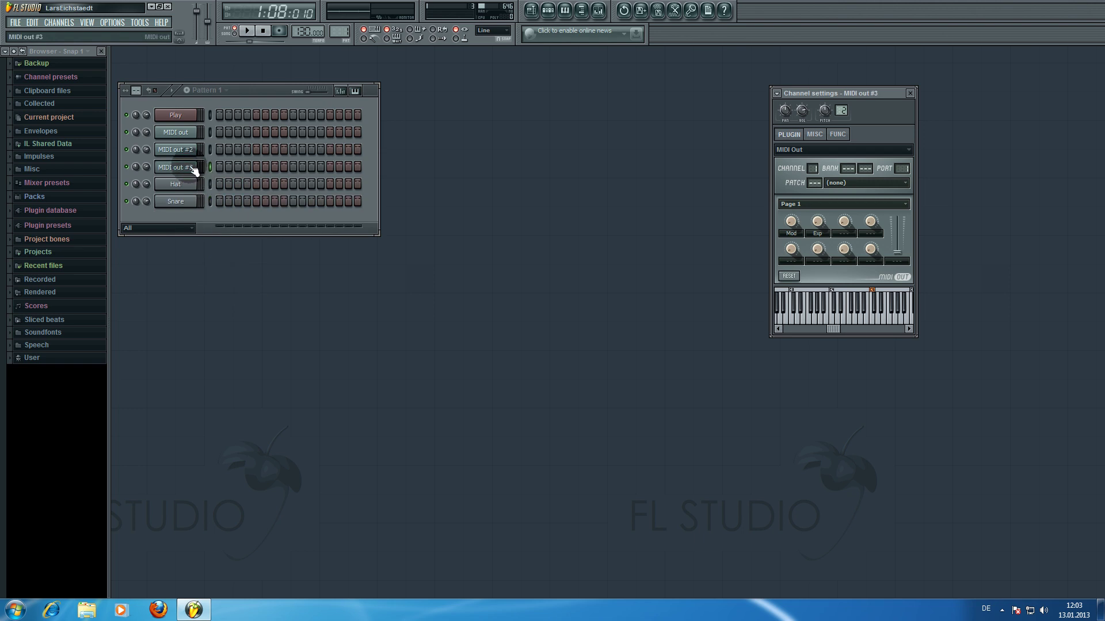
click(184, 153)
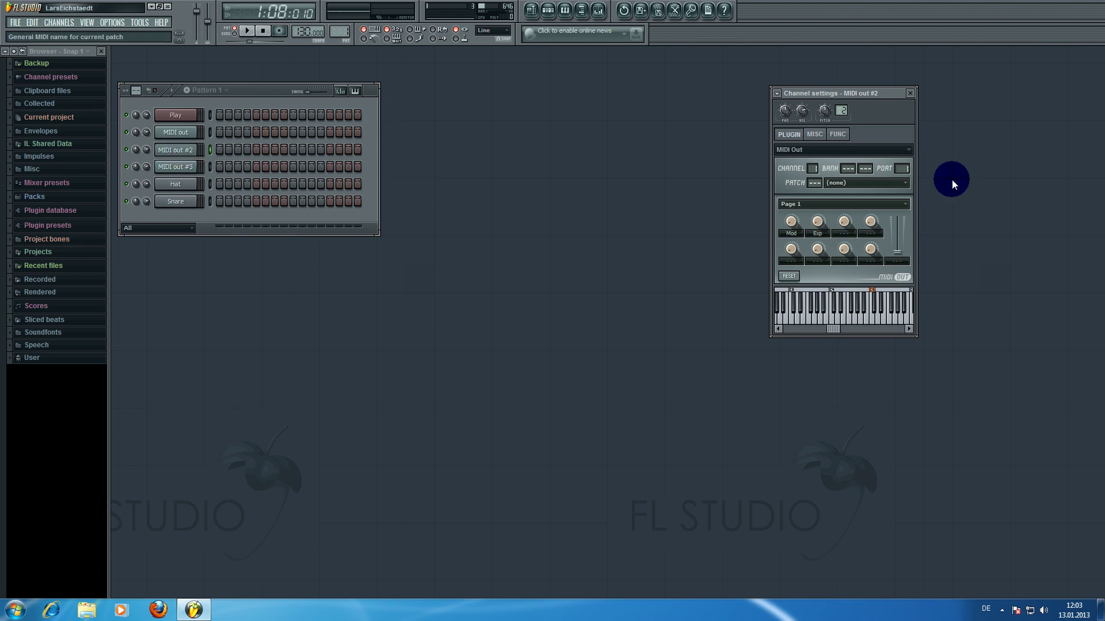
Set MIDI out #2 to MIDI channel 2 and MIDI out #3 to MIDI channel 3
drag(812, 166, 813, 158)
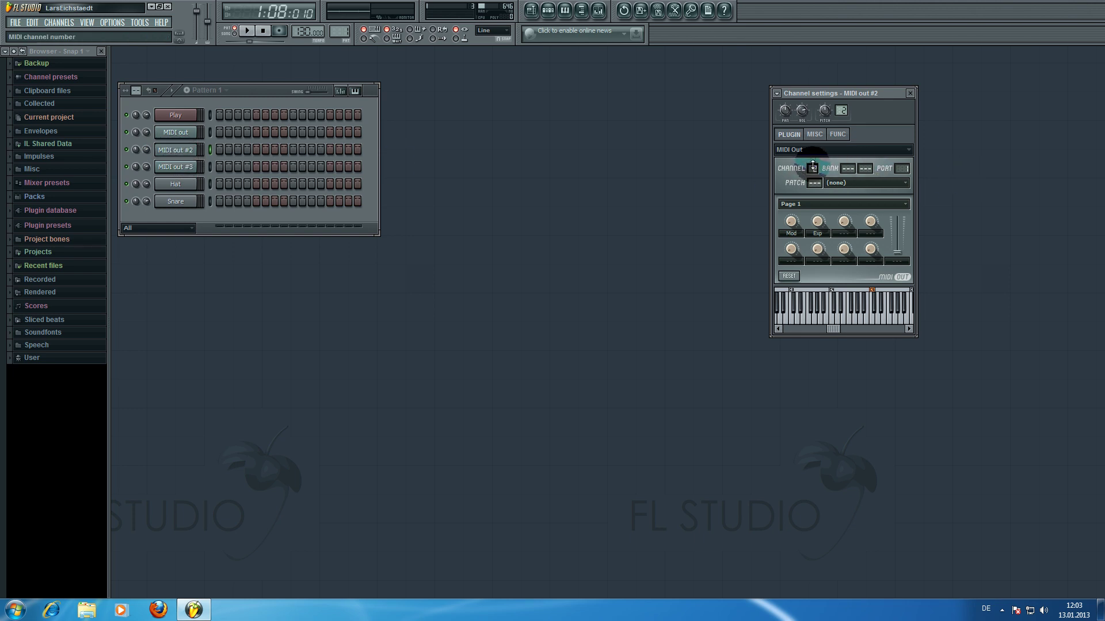
click(180, 168)
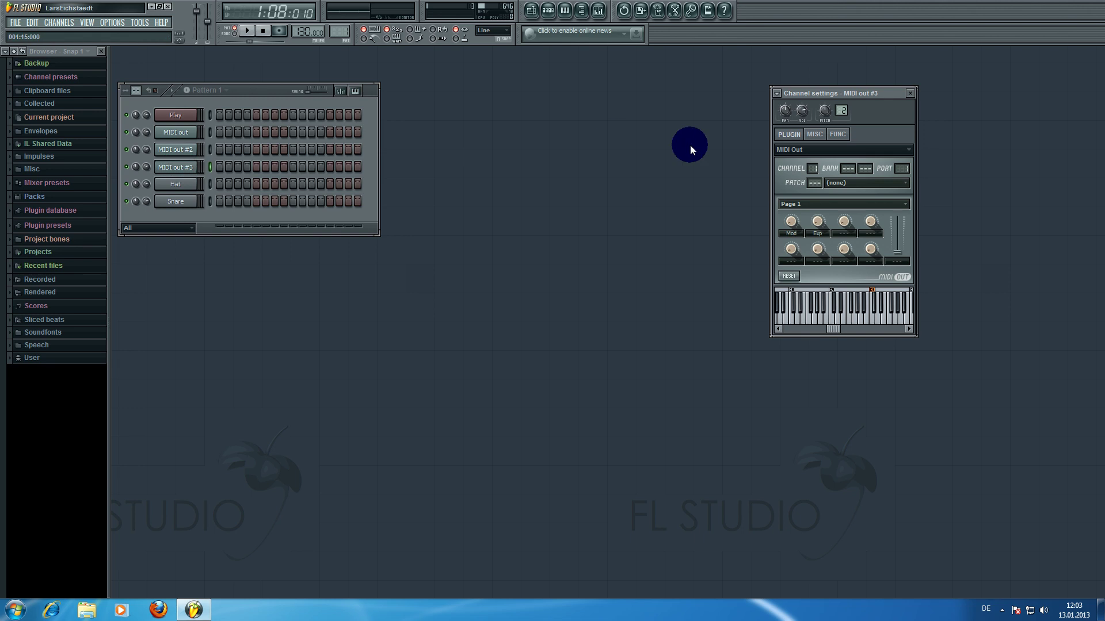
mouse_move(811, 169)
mouse_down()
mouse_move(811, 156)
mouse_move(811, 166)
mouse_up()
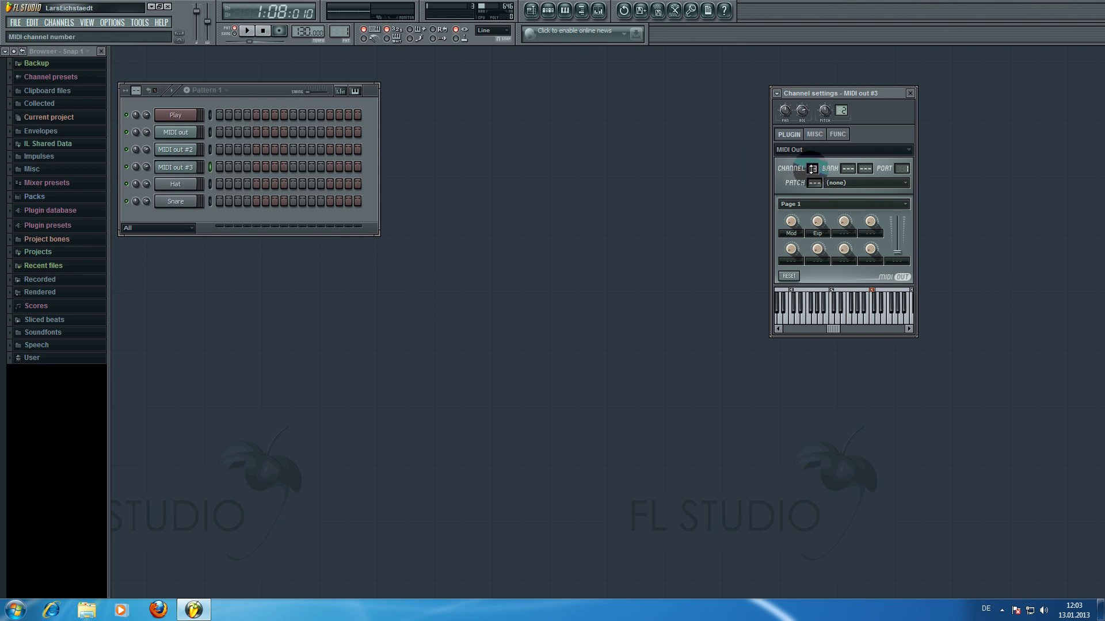
click(168, 140)
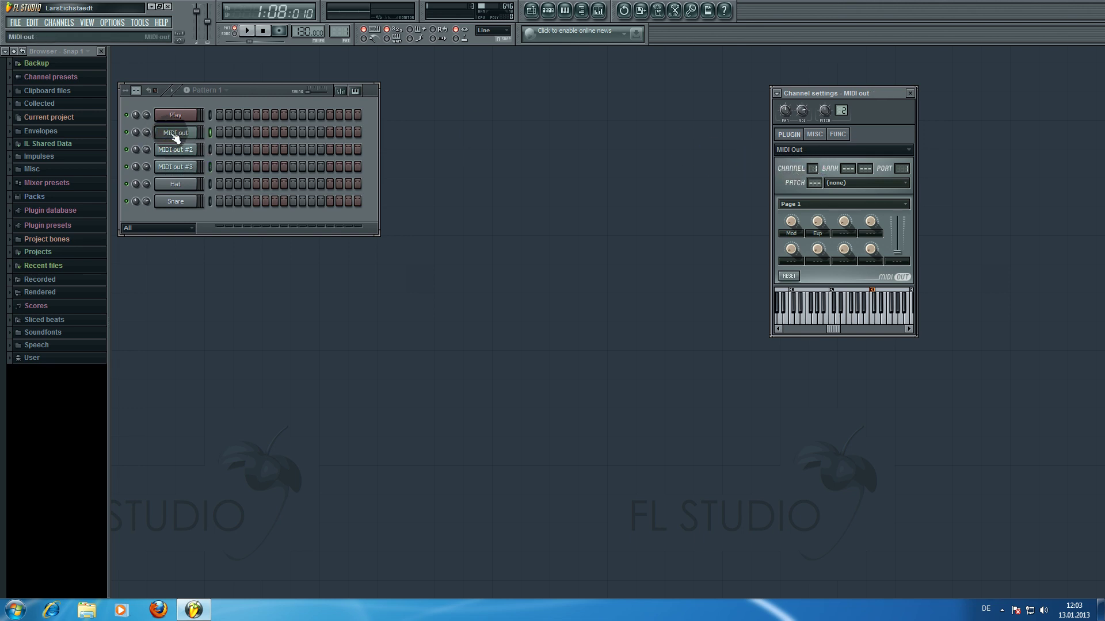
Rename MIDI out, MIDI out #2 and MIDI out #3 to Basses, Cellos and Violas, then select Violas
right_click(175, 138)
click(224, 148)
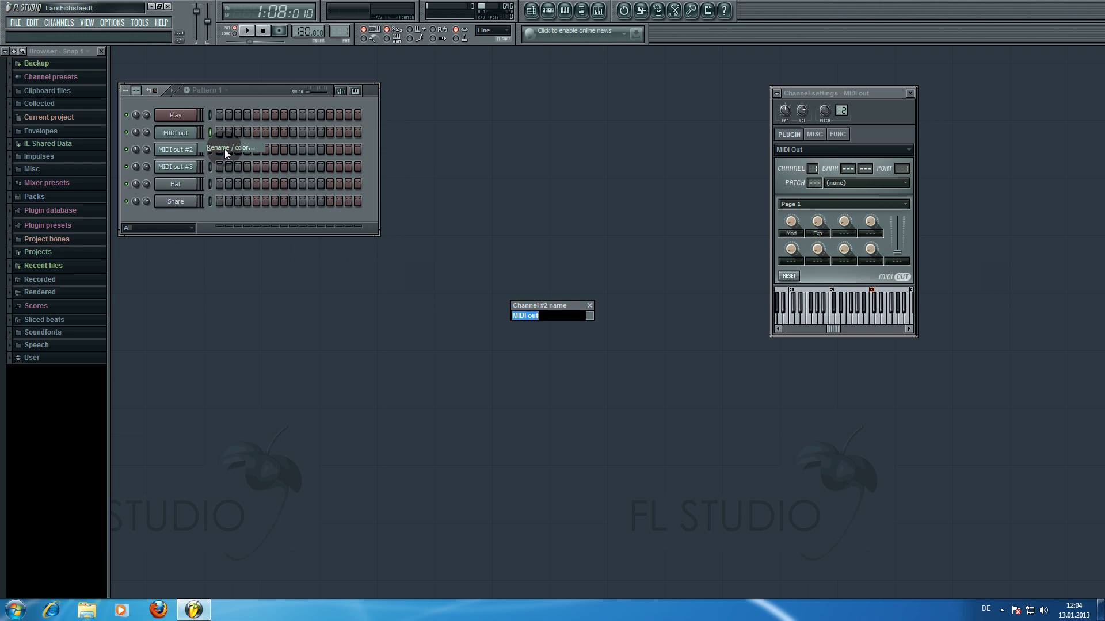
text(Basses)
key(Return)
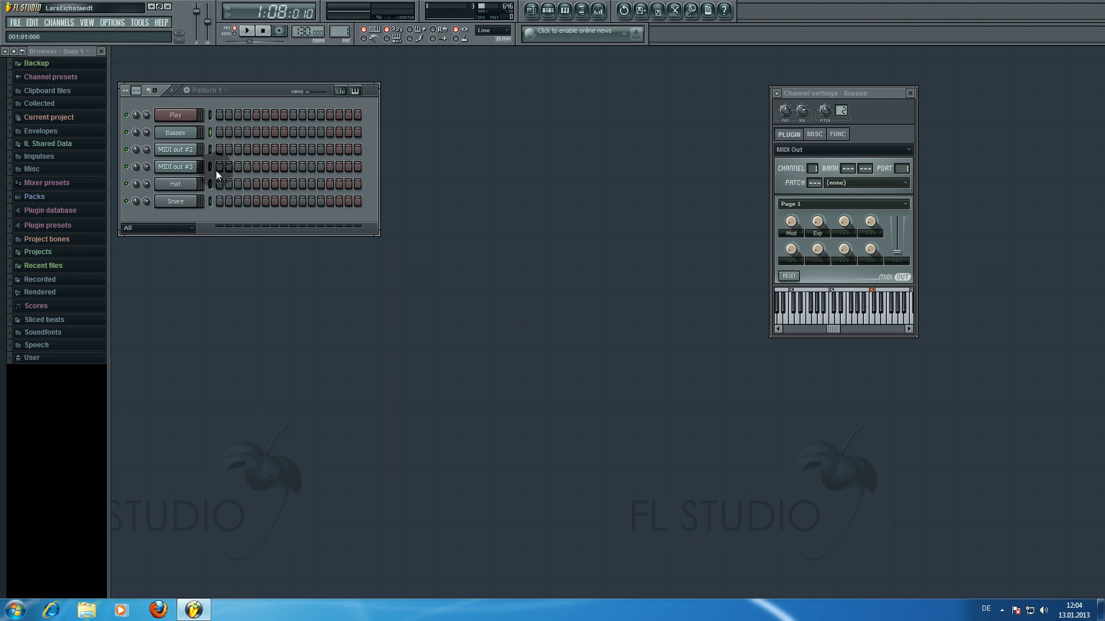
shift+click(187, 152)
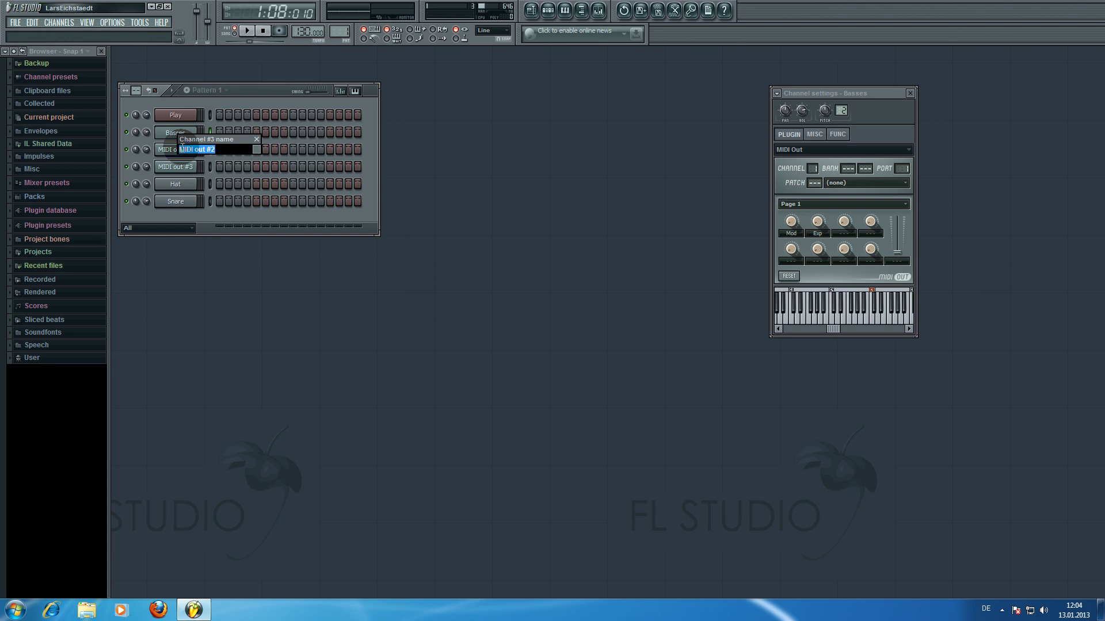
text(V)
text(Cellos)
key(Return)
shift+click(185, 167)
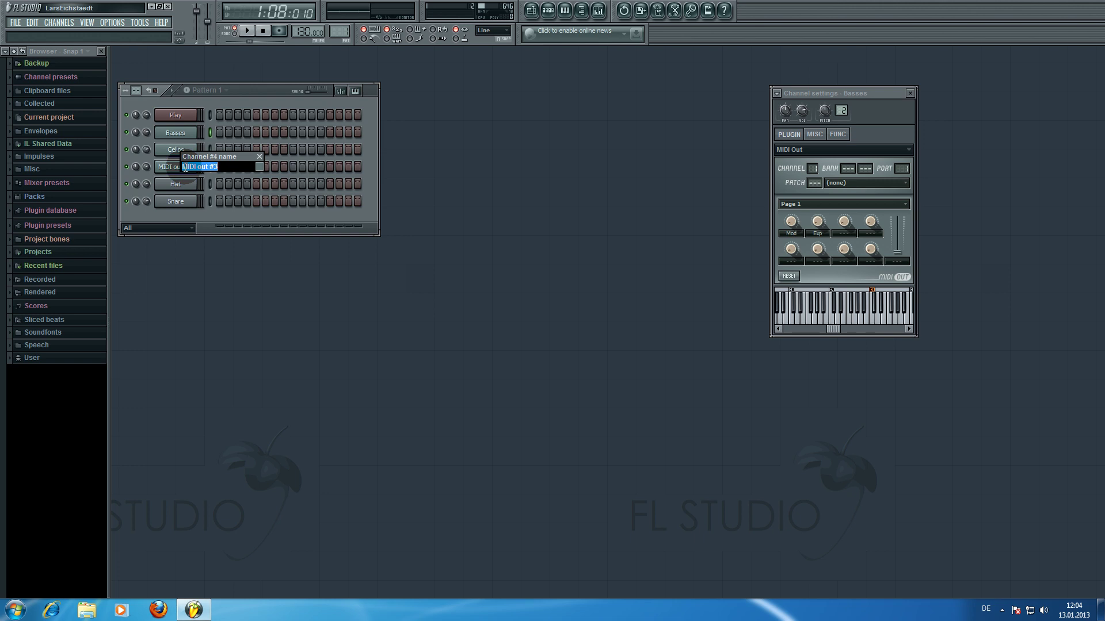
text(Violas)
key(Return)
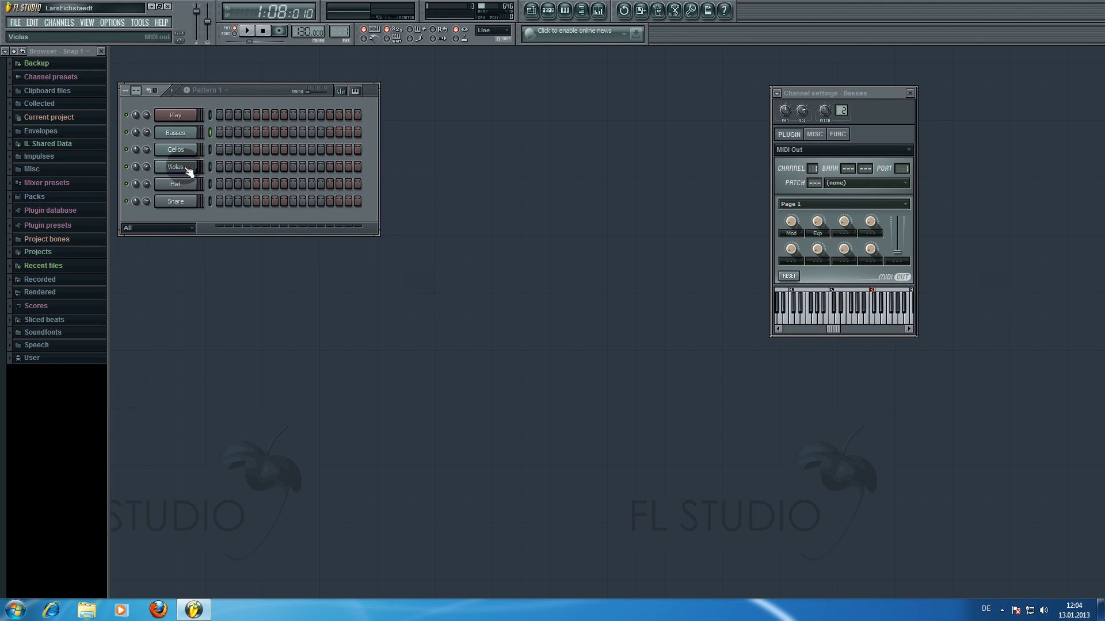
click(185, 167)
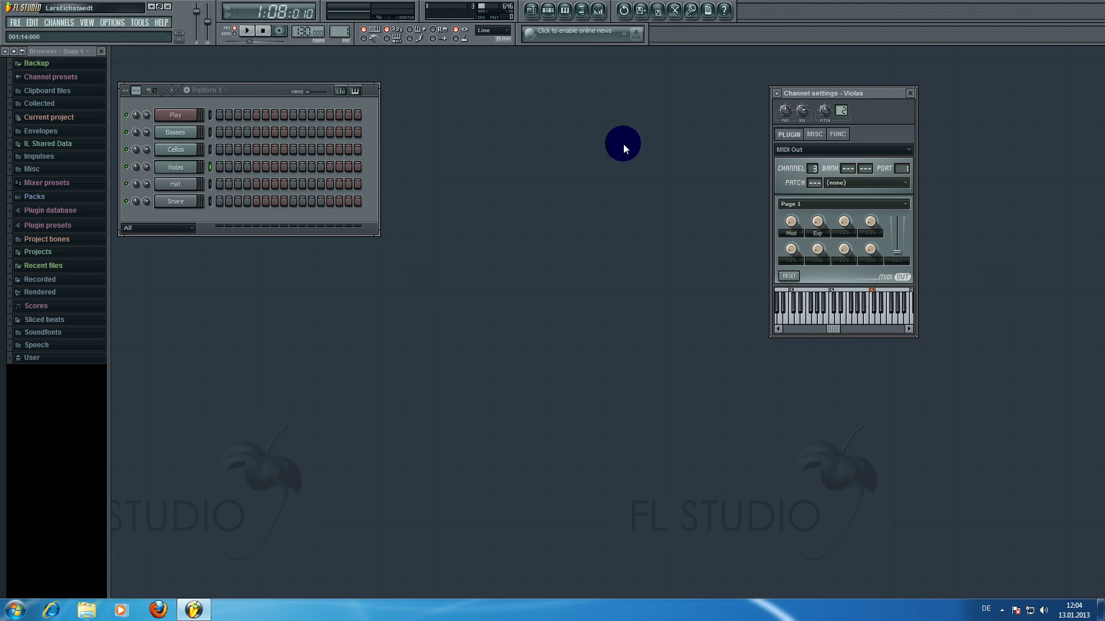
Play test notes on Violas, Cellos and Basses from the channel settings keyboard
drag(858, 92, 657, 92)
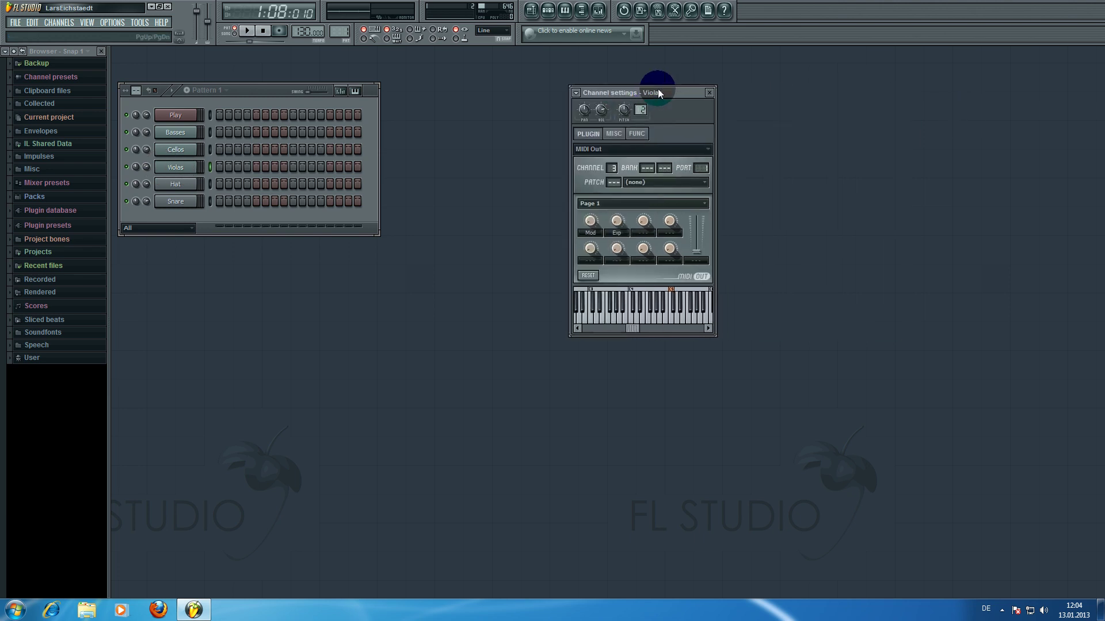
click(638, 314)
click(654, 317)
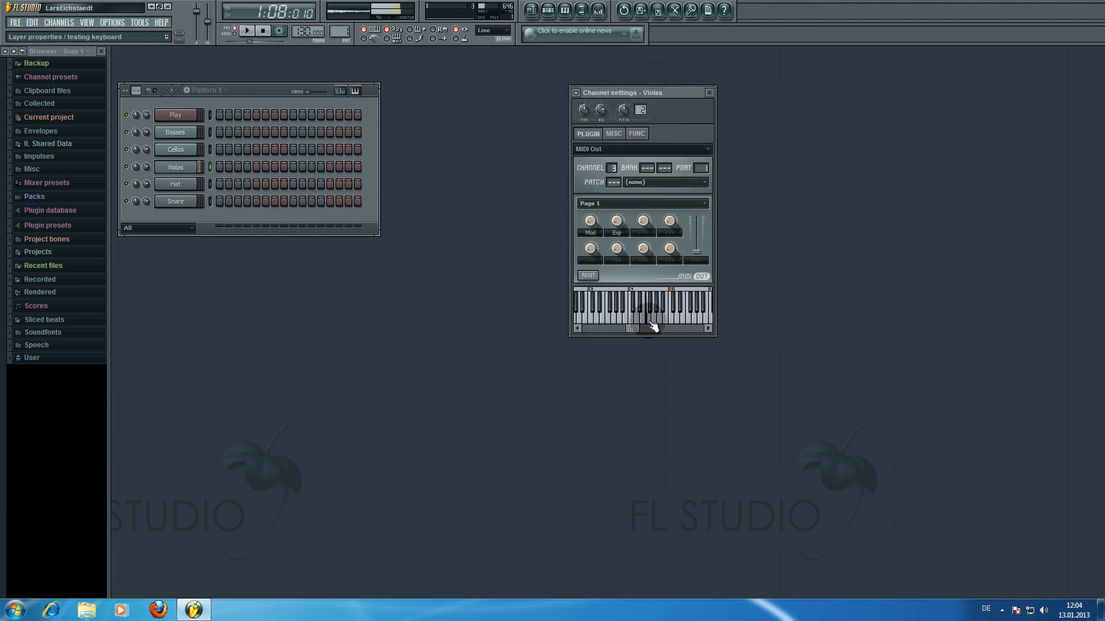
click(182, 152)
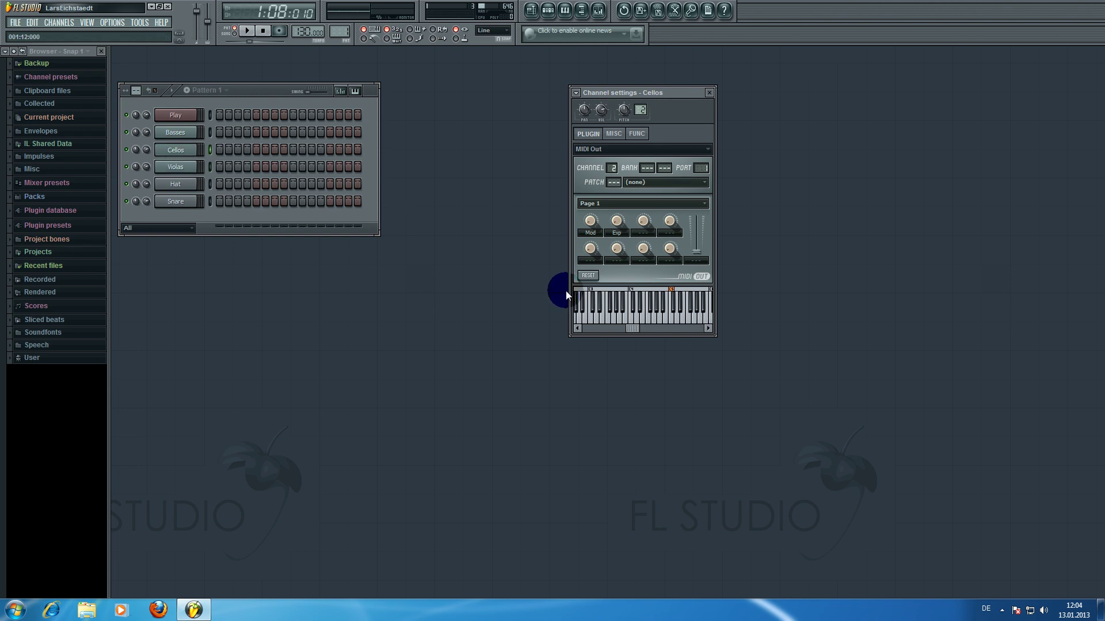
click(610, 322)
click(174, 132)
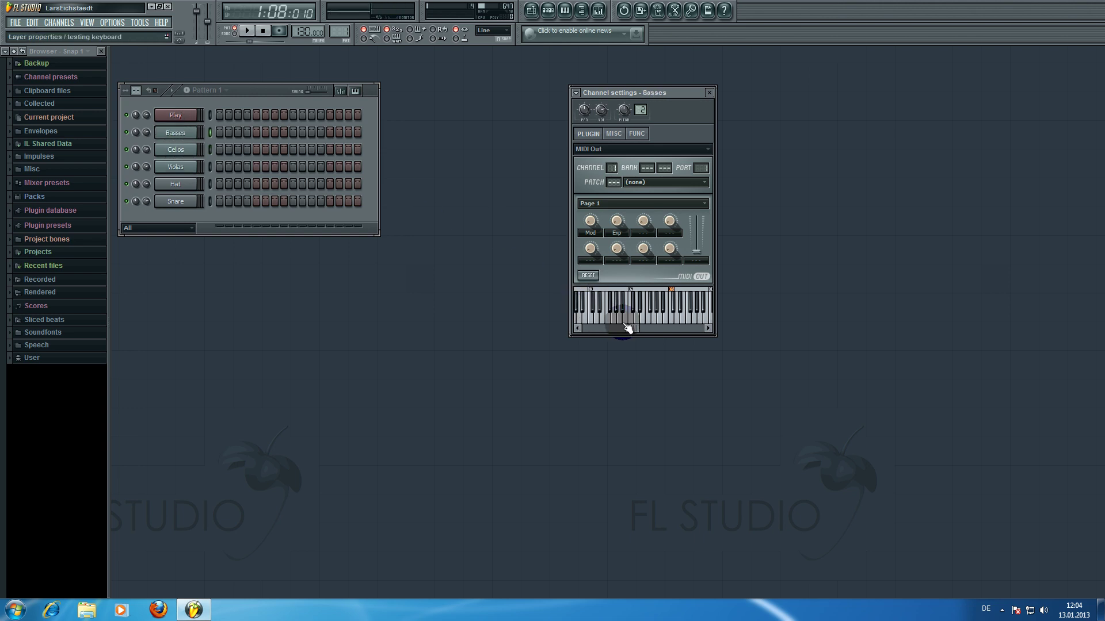
drag(629, 327, 619, 328)
click(594, 320)
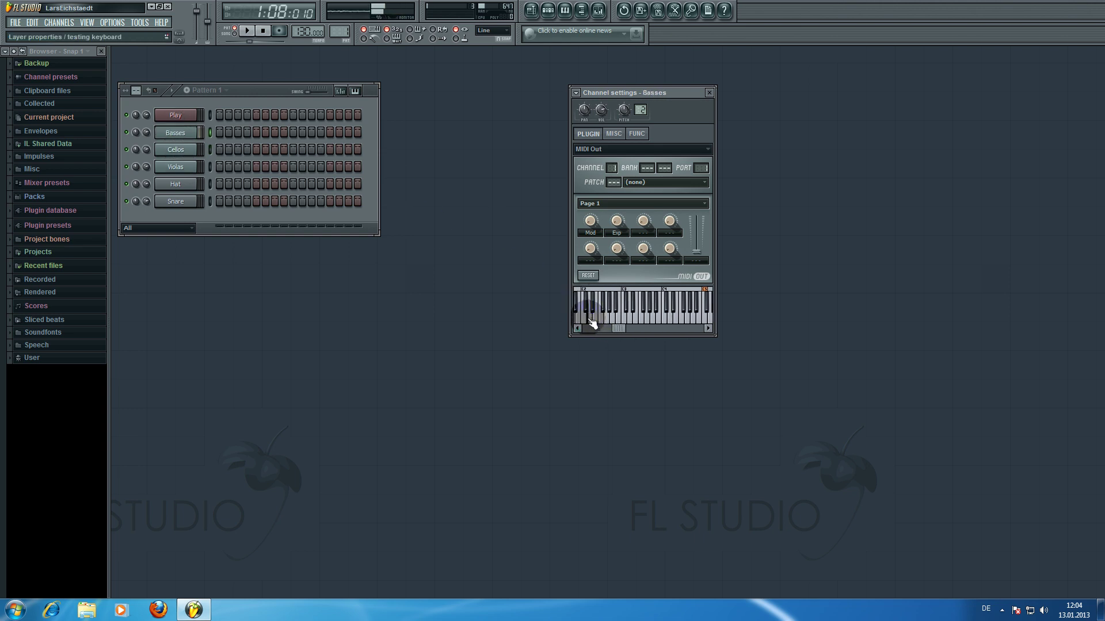
click(590, 317)
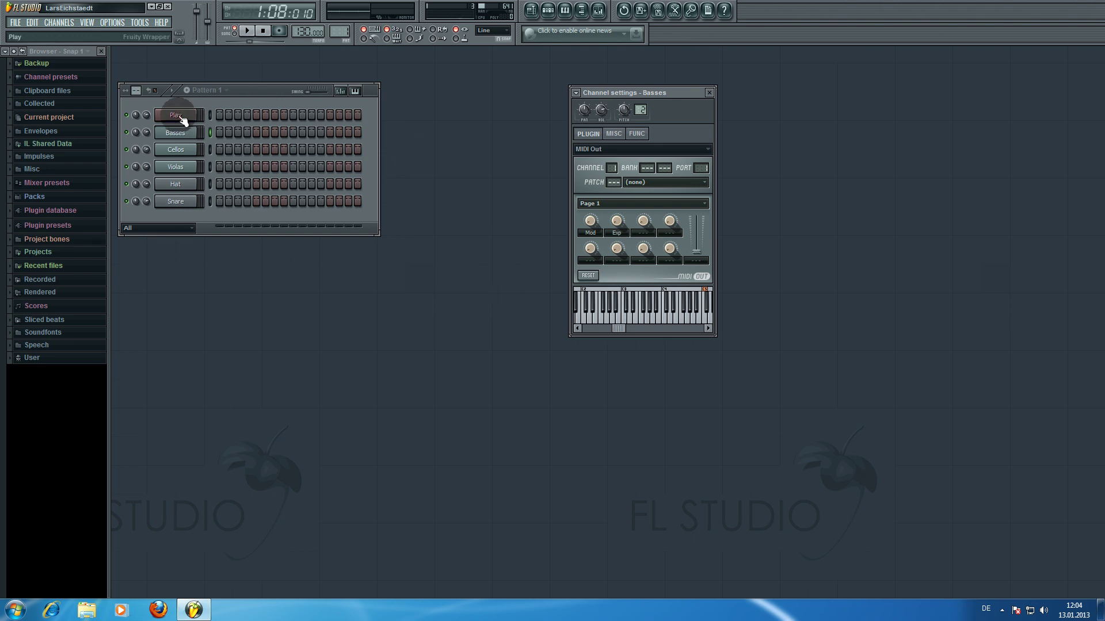
click(703, 169)
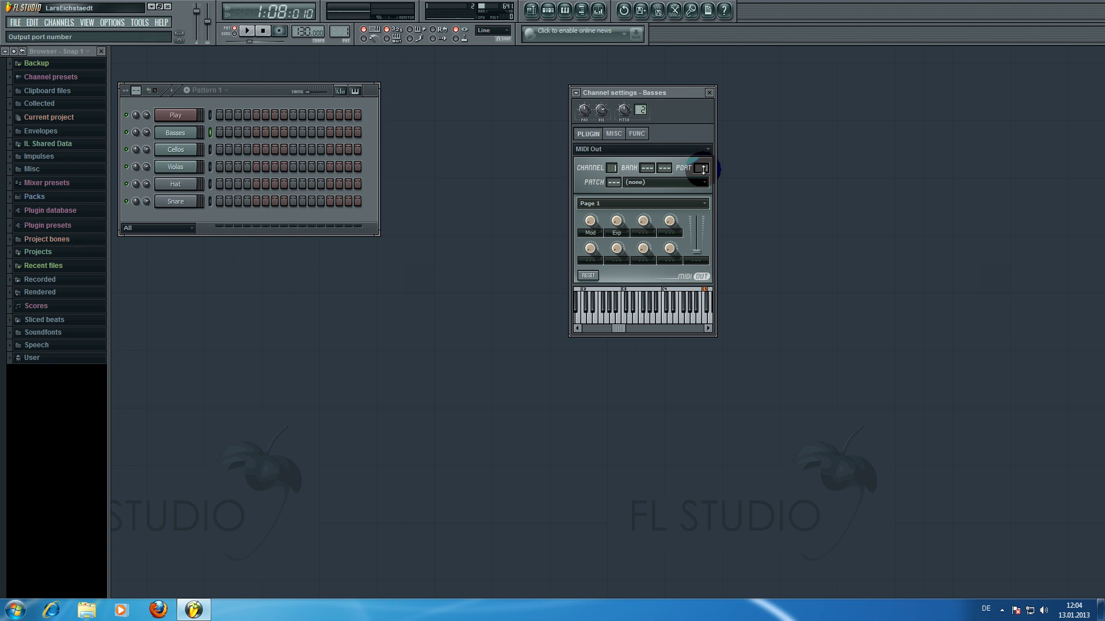
Insert a second PLAY instrument channel, Play #2, into the channel rack
right_click(168, 118)
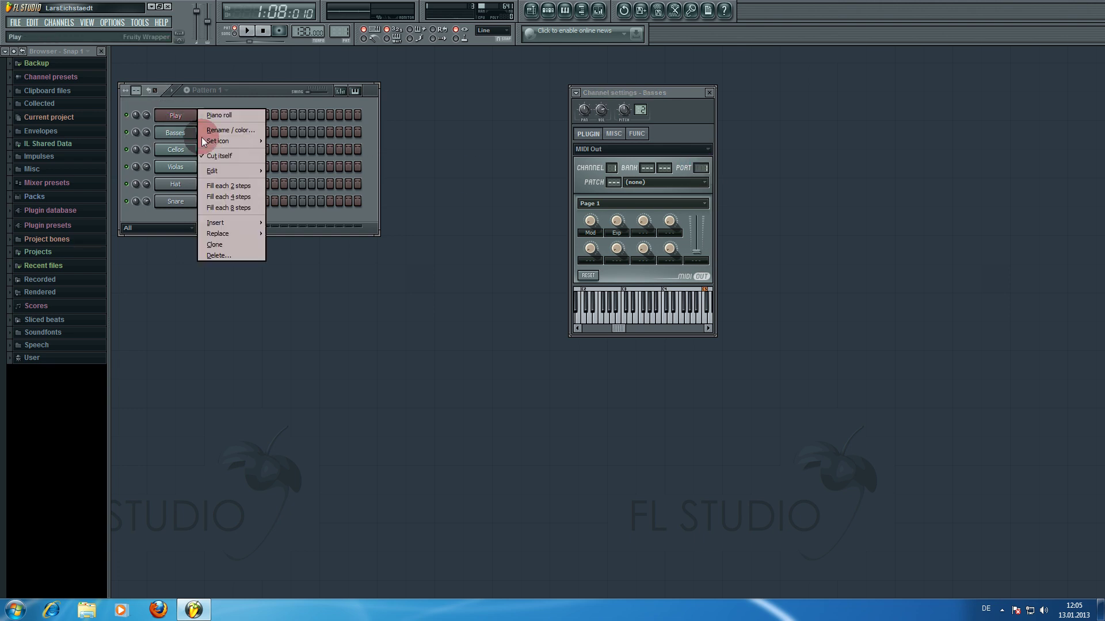
mouse_move(237, 223)
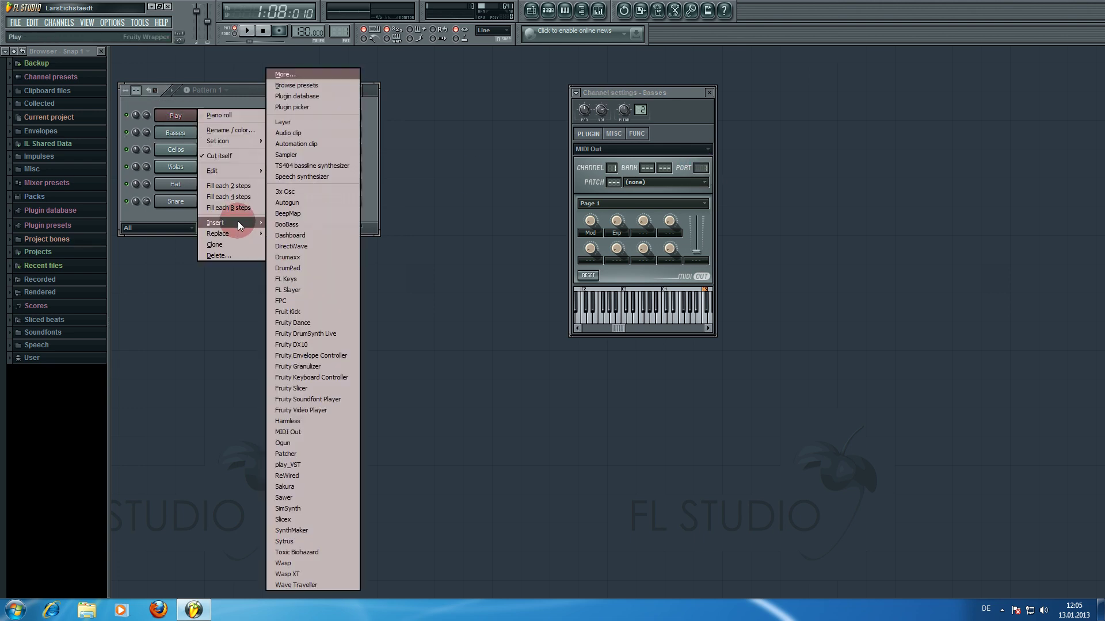
click(295, 466)
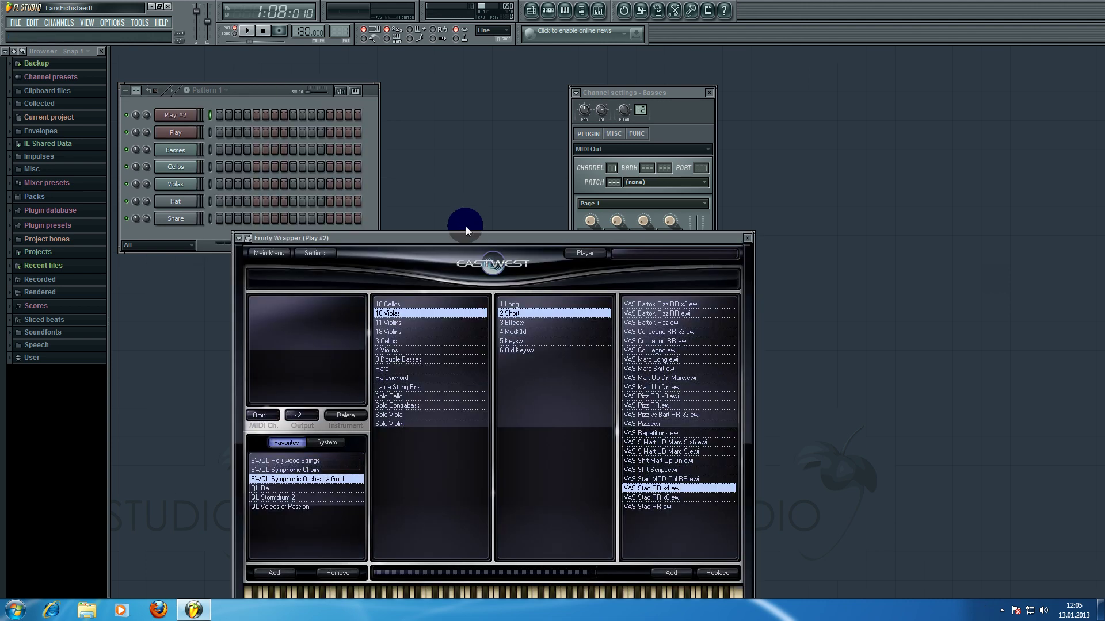
drag(466, 231, 451, 131)
Load Glock.ewi from Symphonic Orchestra Gold › Gold Perc › Metals into Play #2
click(390, 220)
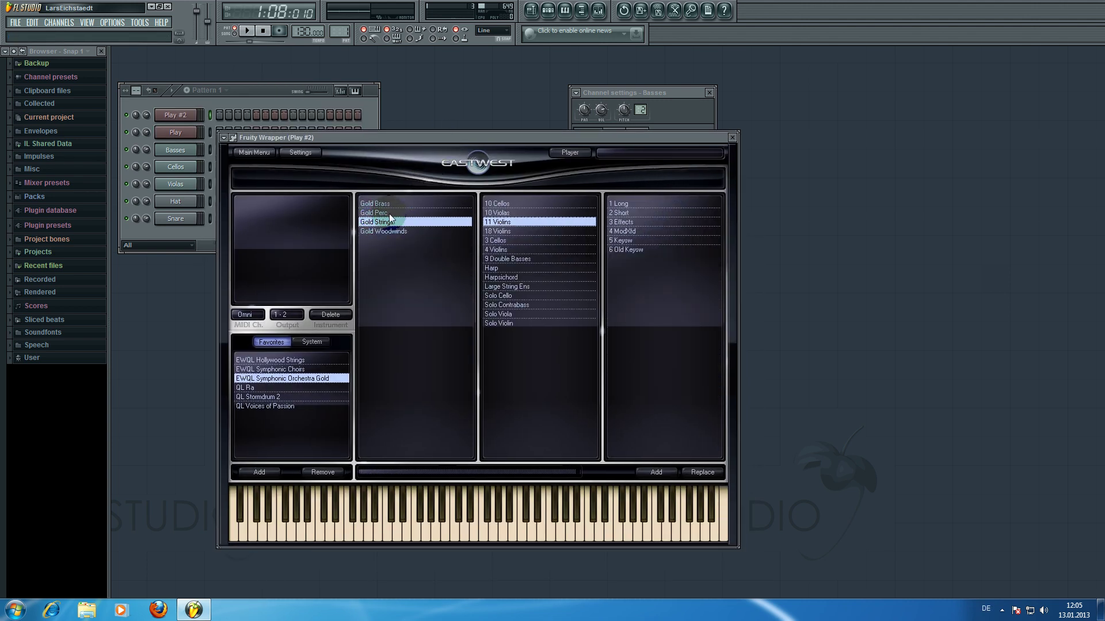
click(387, 214)
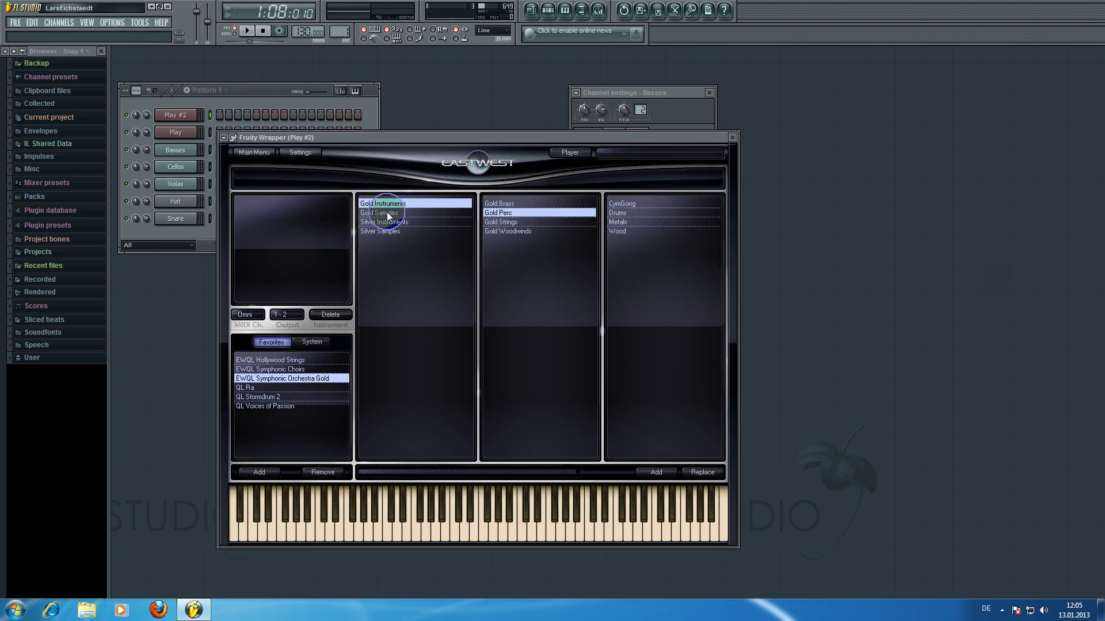
click(618, 222)
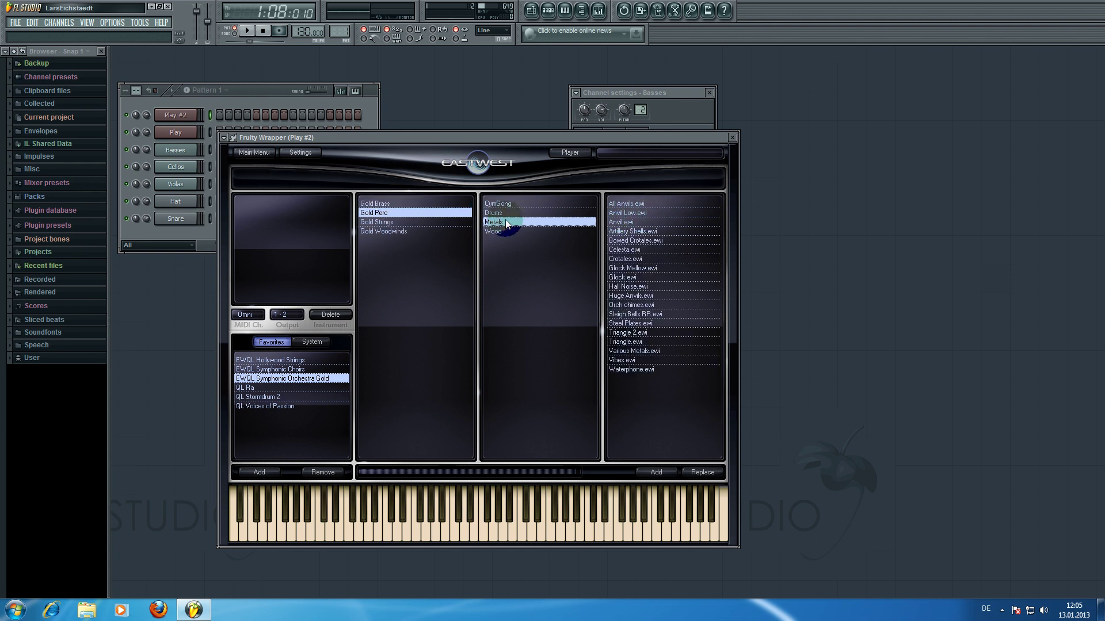
double_click(621, 277)
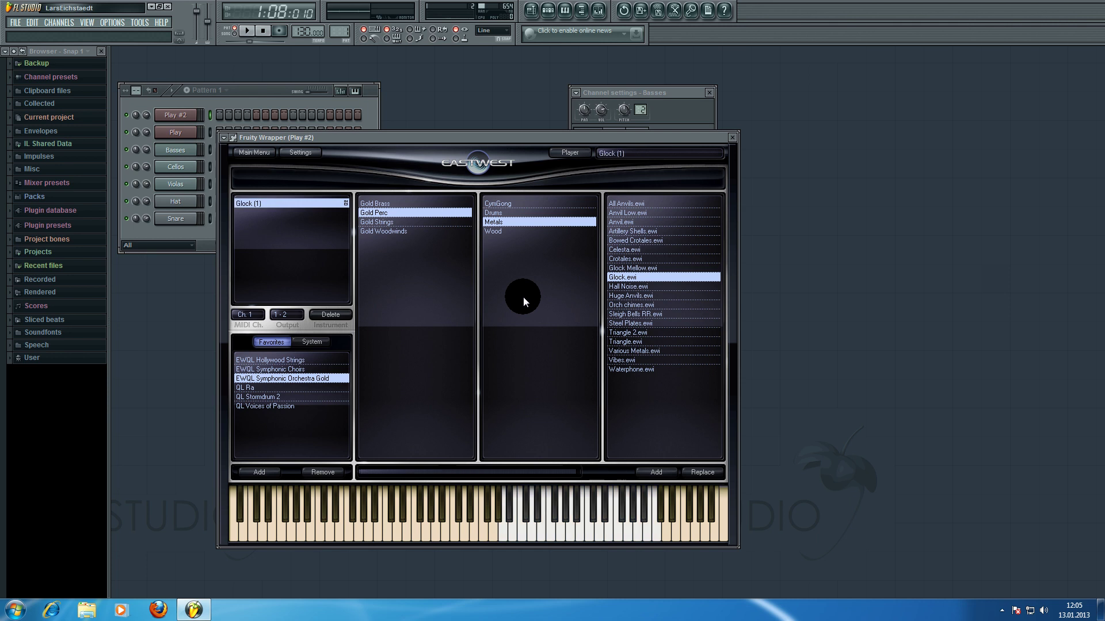
click(249, 94)
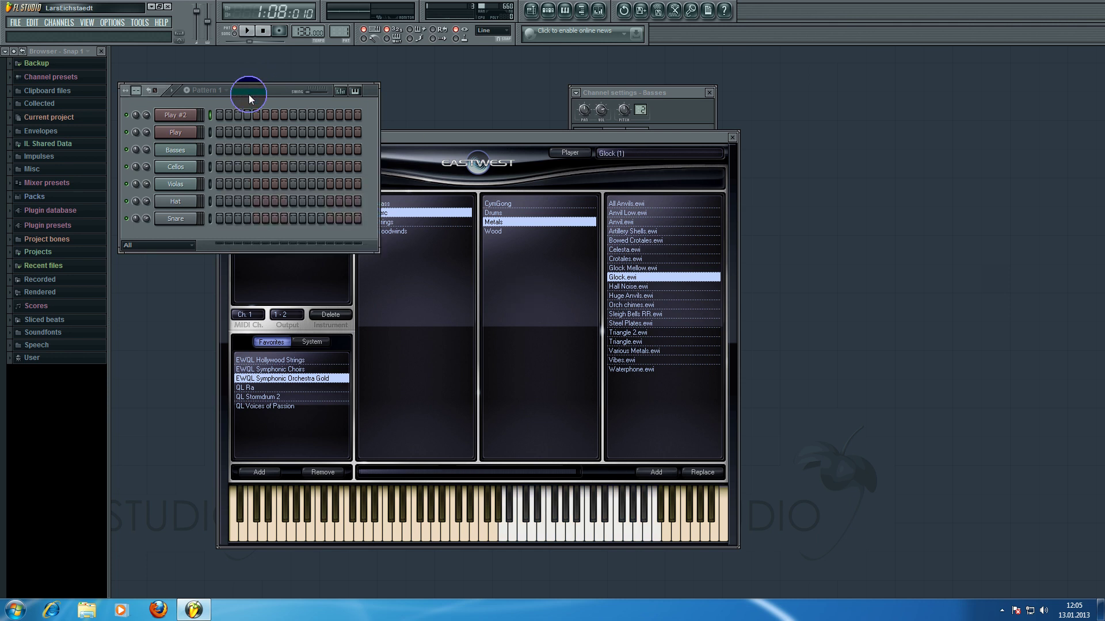
Clone the Violas channel and rename the Violas #2 copy to 'Glockenspiel'
right_click(172, 185)
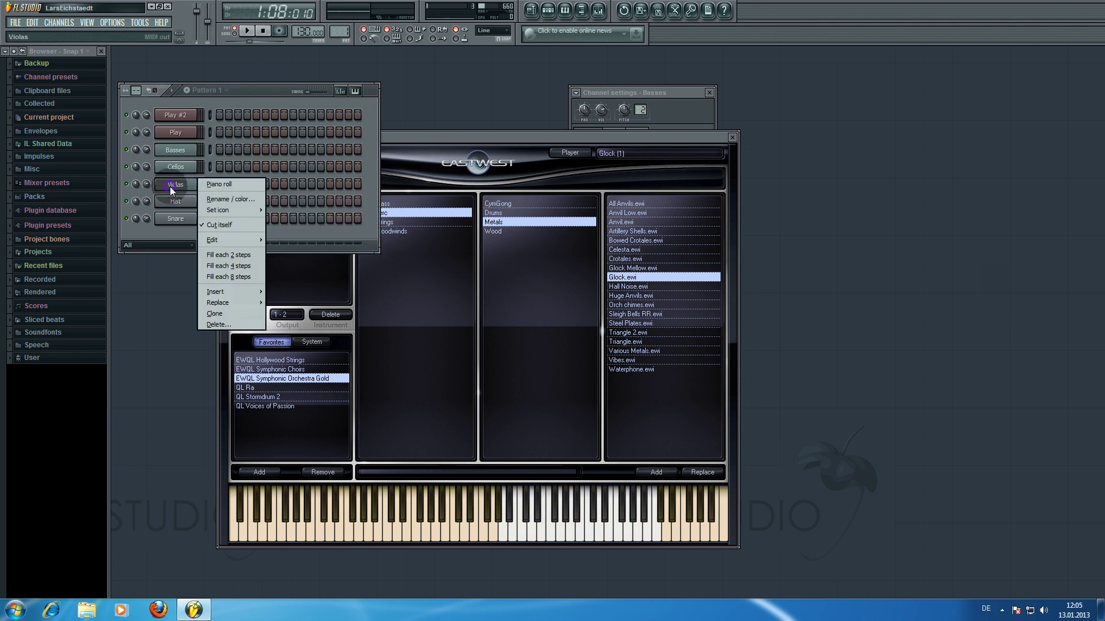
click(232, 314)
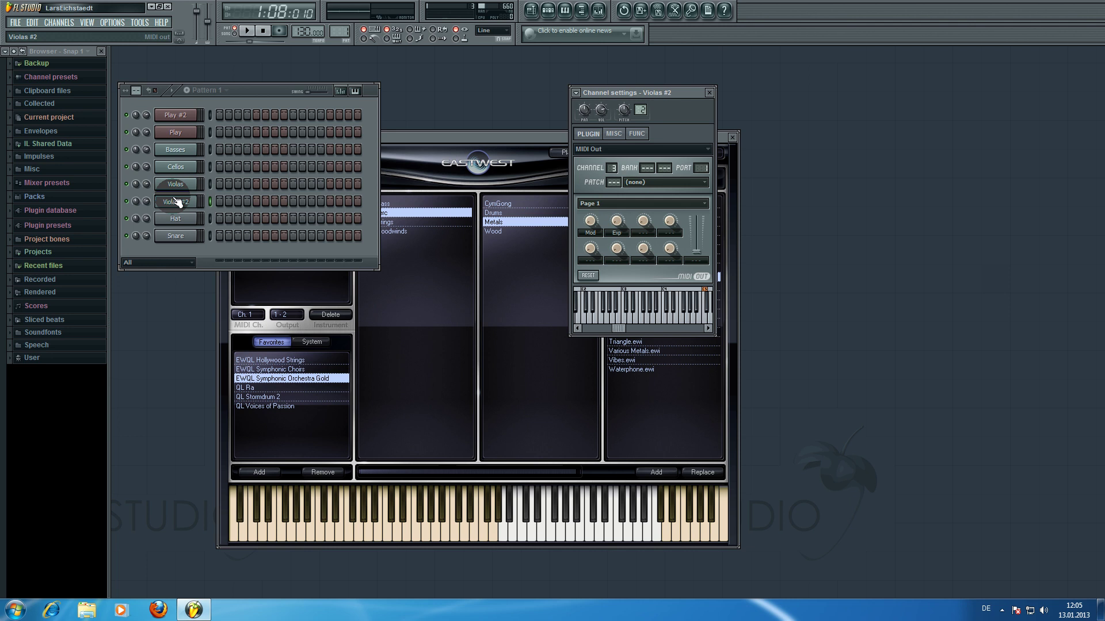
shift+click(177, 201)
text(glockenspie)
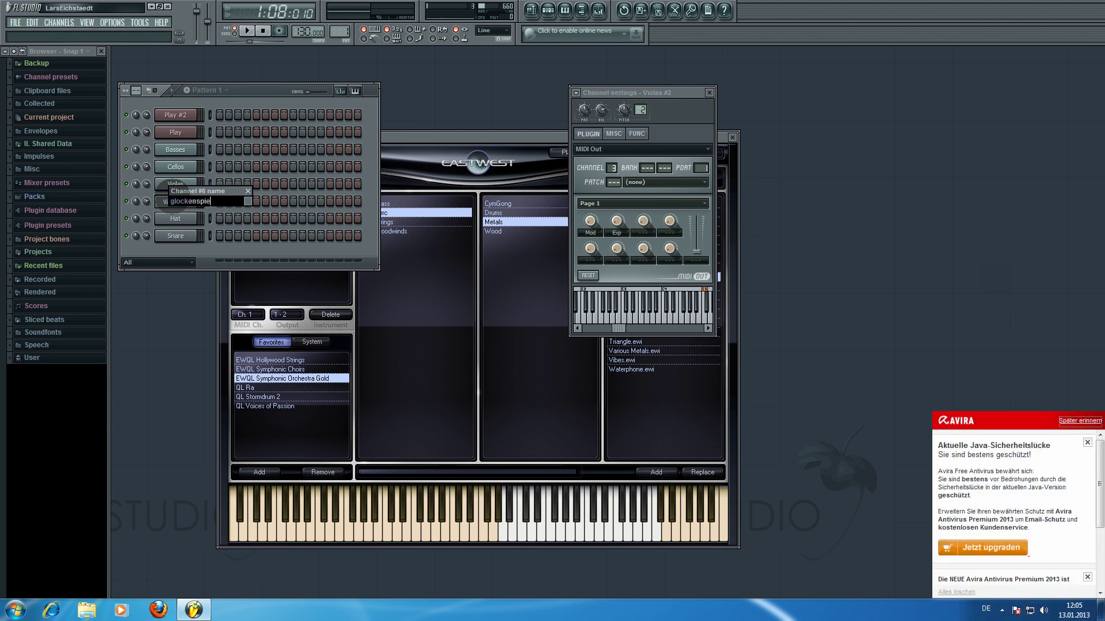
text(i)
key(BackSpace)
key(BackSpace)
key(BackSpace)
key(BackSpace)
key(BackSpace)
key(BackSpace)
key(BackSpace)
key(BackSpace)
key(BackSpace)
key(BackSpace)
text(Glockenspiel)
key(Return)
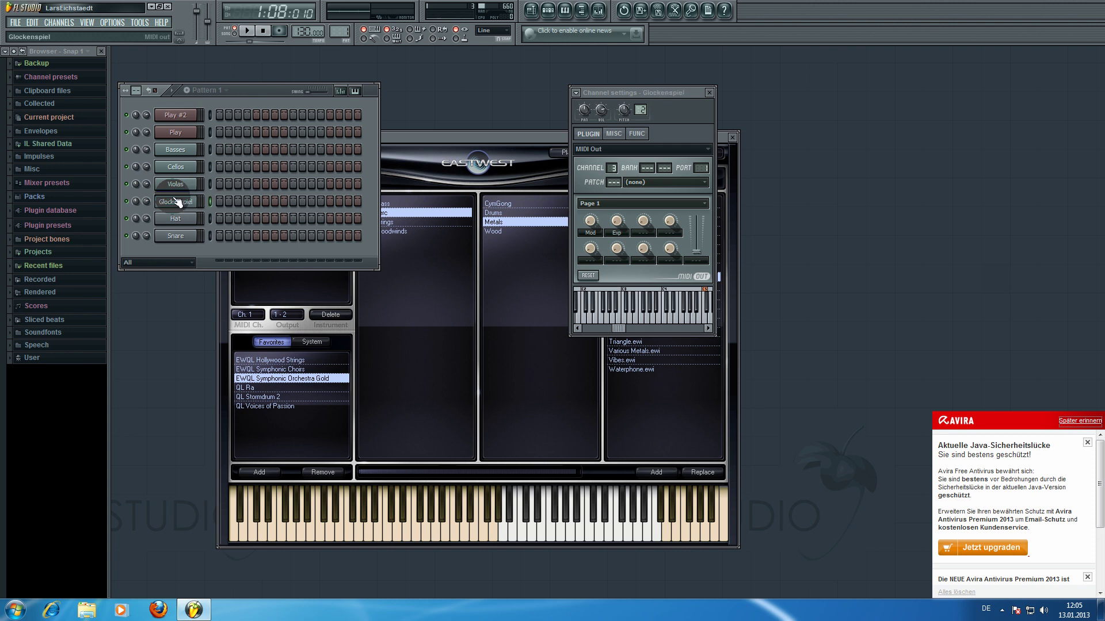
click(1074, 421)
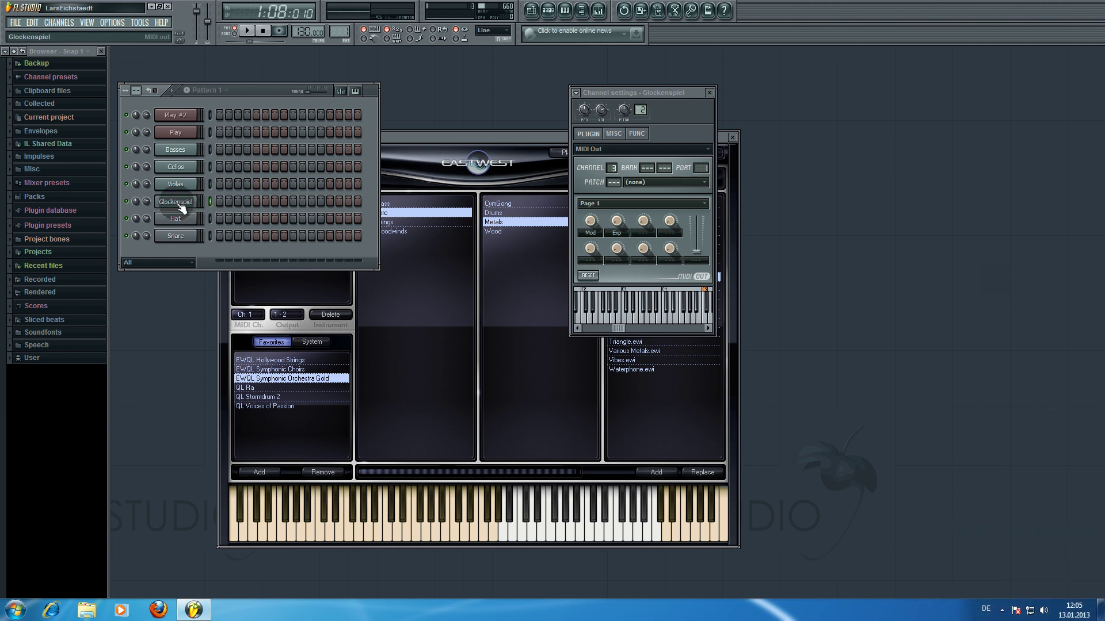
Reposition the PLAY window and select the loaded Glock (1) instrument
drag(448, 137, 686, 148)
drag(554, 150, 543, 140)
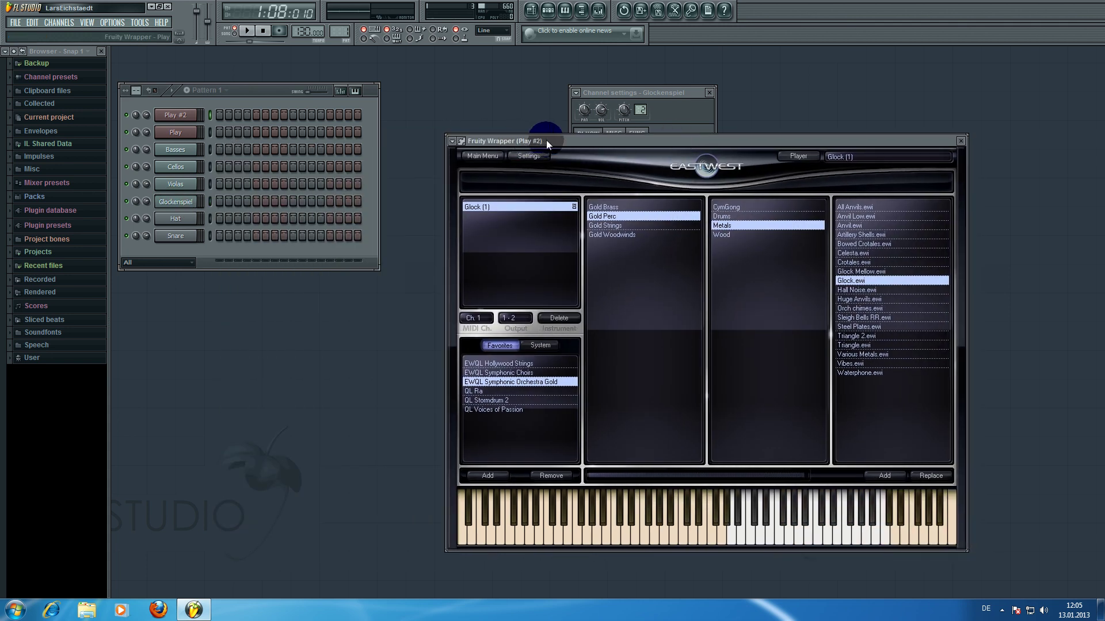
click(541, 207)
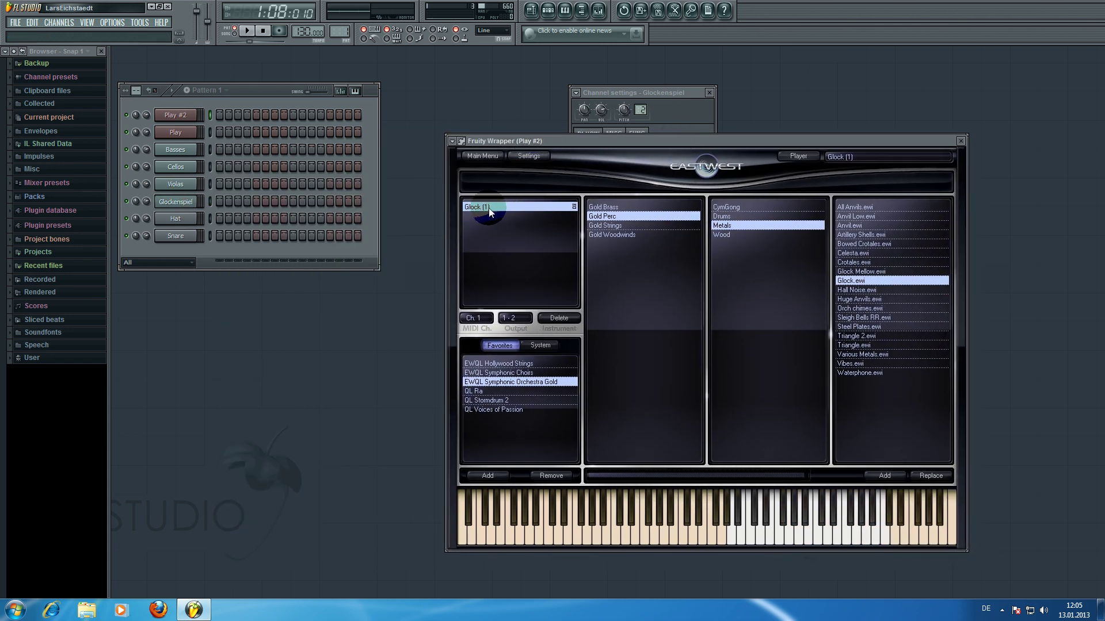
Set the Glockenspiel channel's output port to 2 and show the Play #2 wrapper settings
click(173, 203)
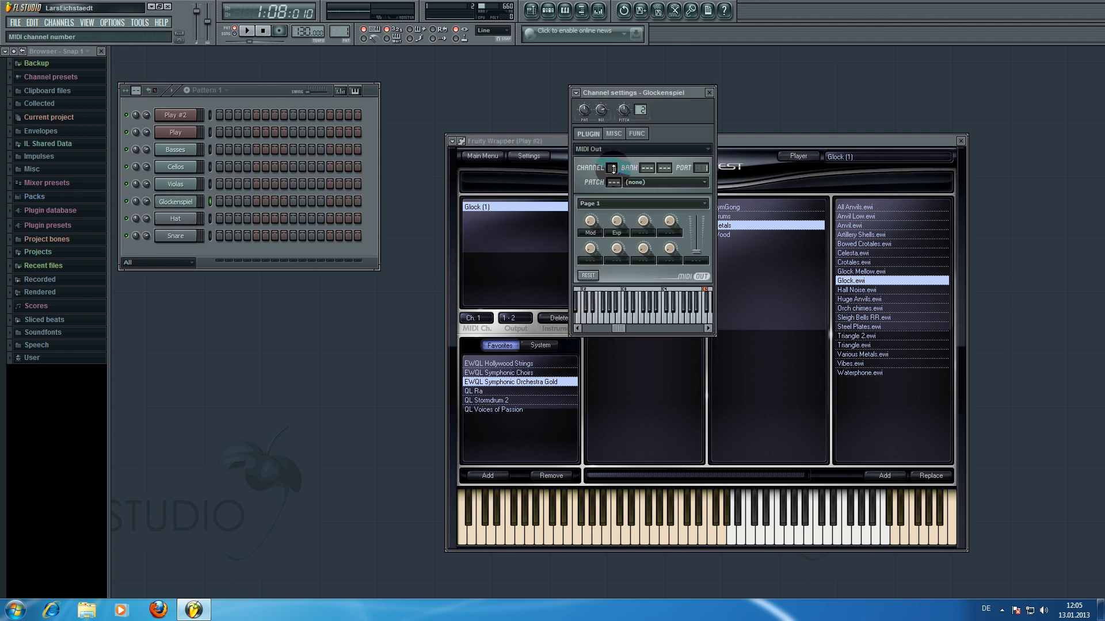
drag(612, 168, 613, 173)
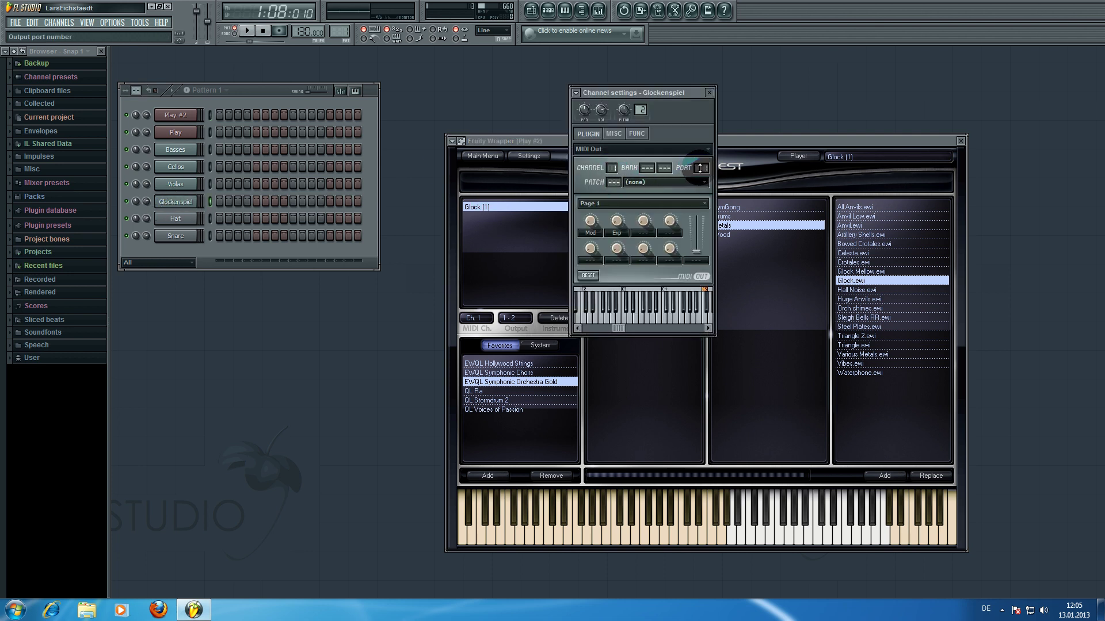
drag(701, 168, 702, 164)
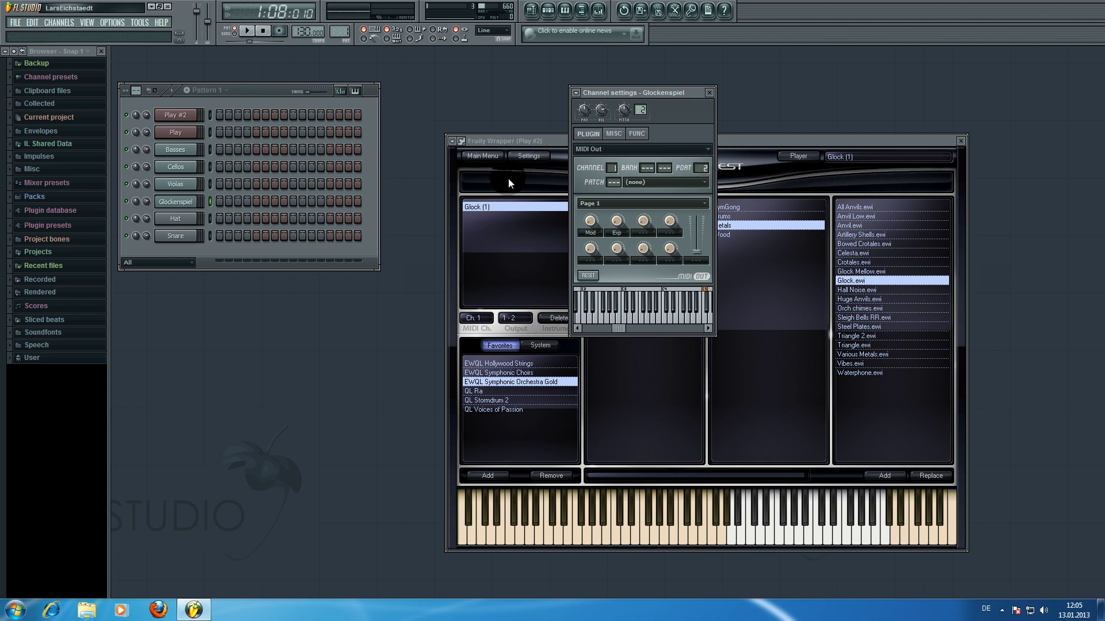
click(533, 140)
click(462, 142)
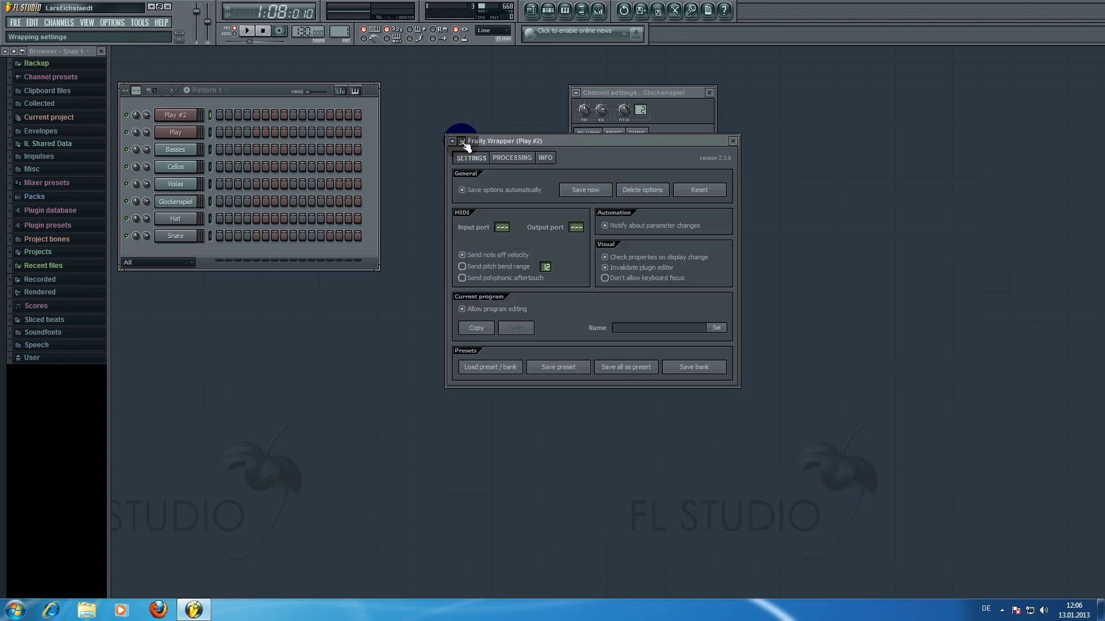
Set the Play #2 wrapper's MIDI input port and return to the PLAY editor
drag(502, 227, 496, 205)
click(462, 142)
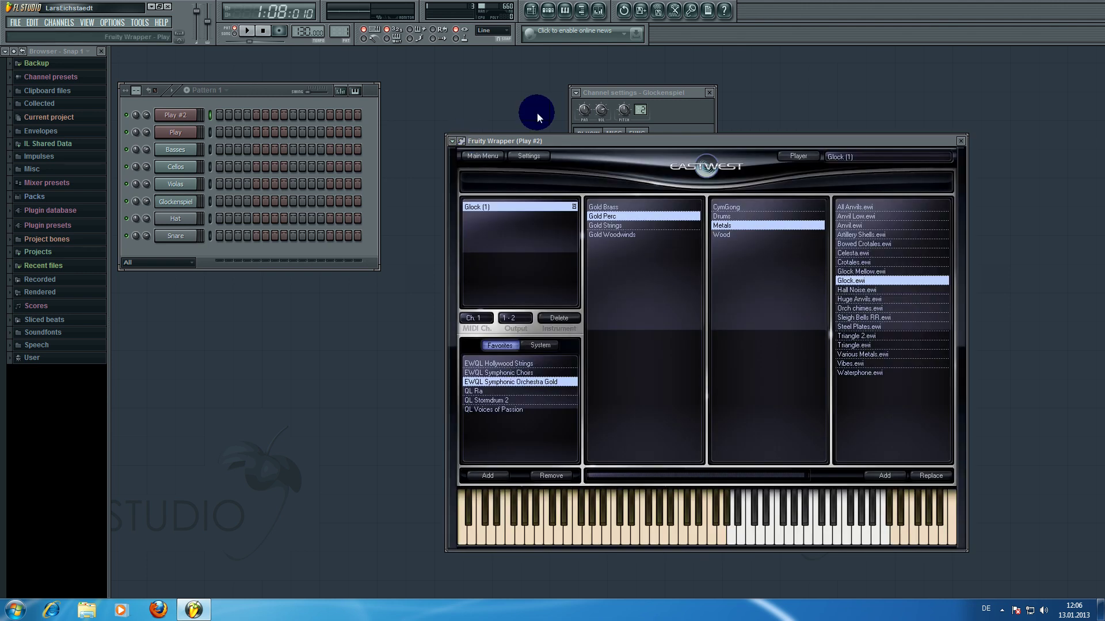
click(623, 92)
Test-play a range of glockenspiel notes from the channel keyboard and PLAY's keyboard
click(707, 321)
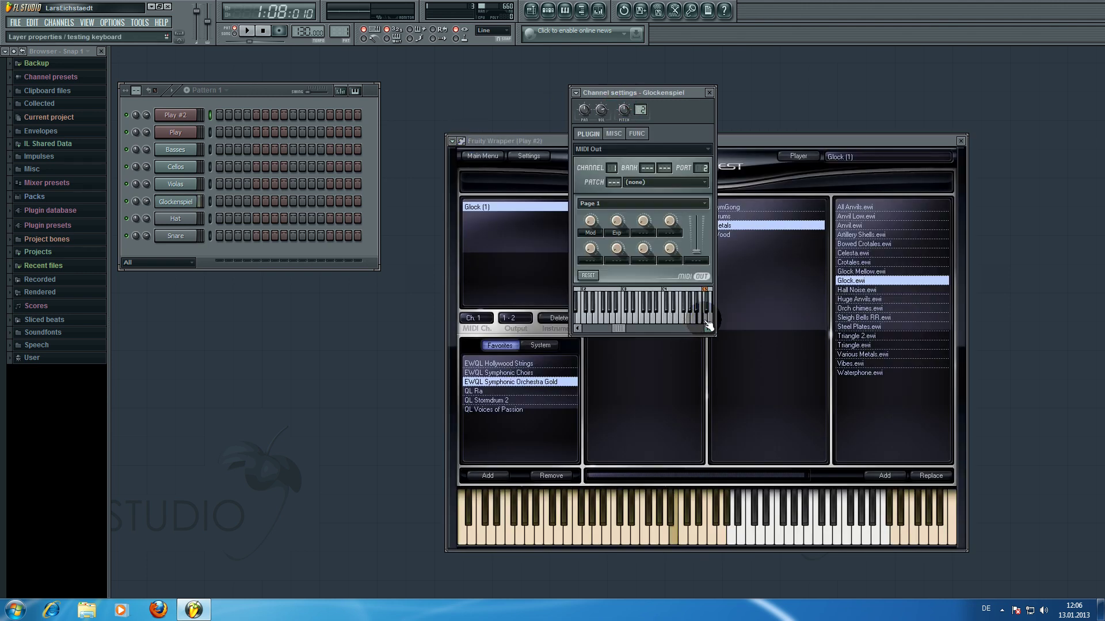
drag(615, 332, 679, 321)
click(633, 319)
click(655, 541)
mouse_move(655, 541)
mouse_down()
mouse_move(625, 538)
mouse_move(656, 538)
mouse_up()
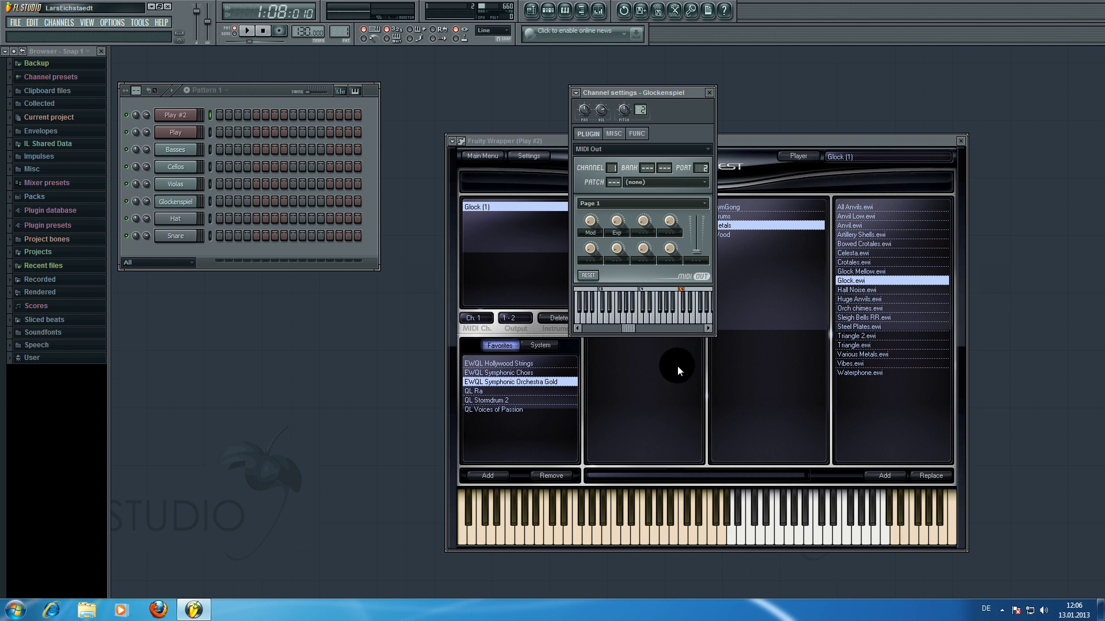
click(643, 320)
mouse_move(644, 325)
mouse_down()
mouse_move(675, 324)
mouse_move(643, 328)
mouse_move(659, 326)
mouse_up()
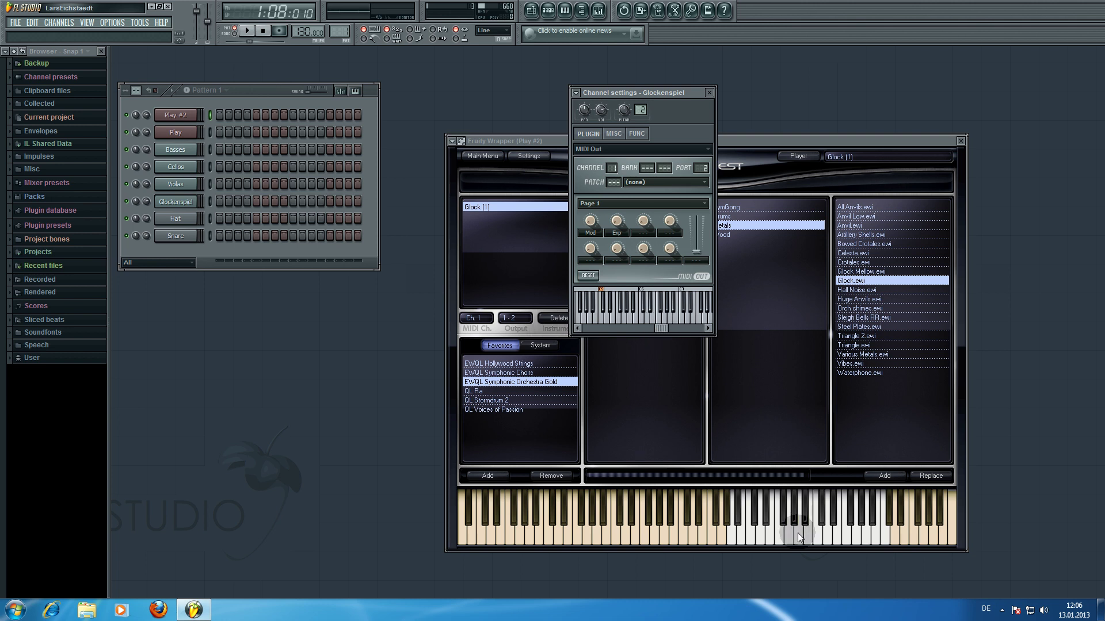
click(781, 544)
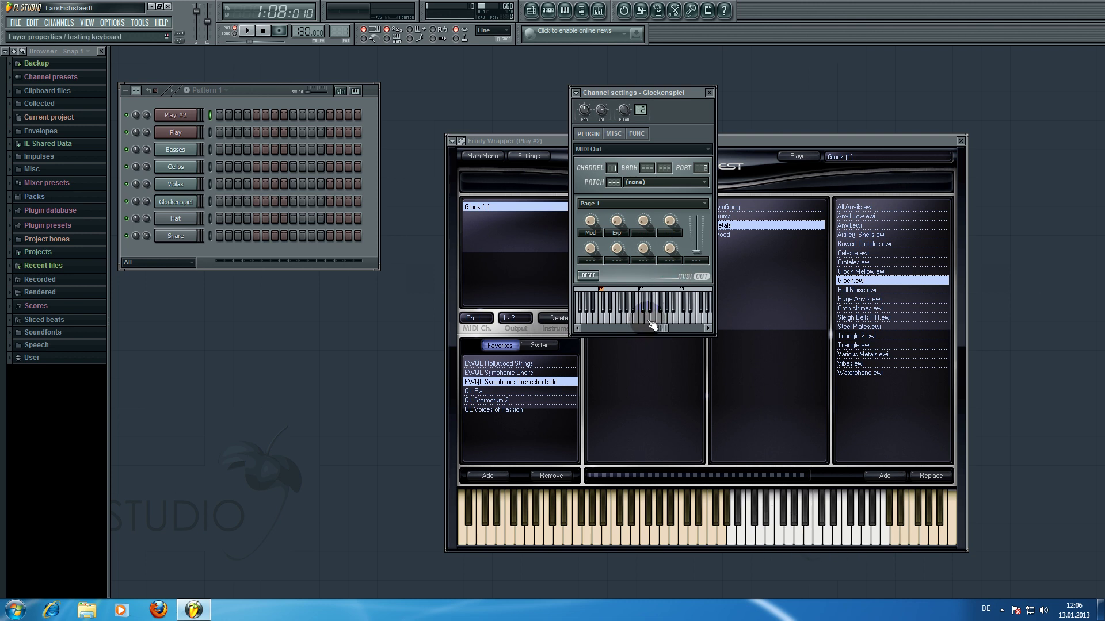
drag(648, 322, 685, 324)
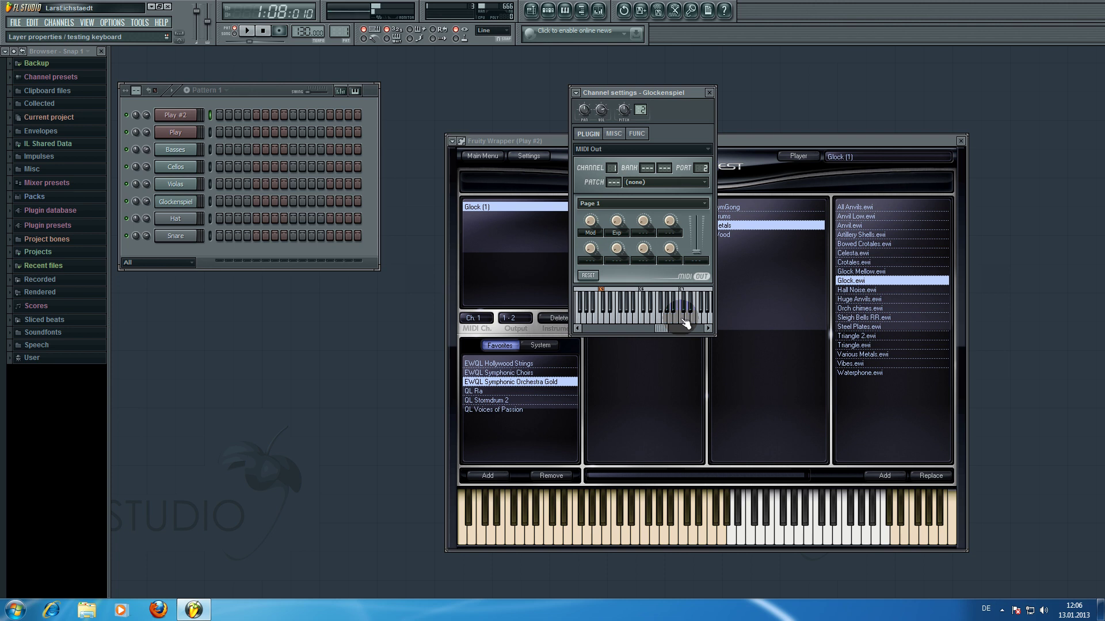